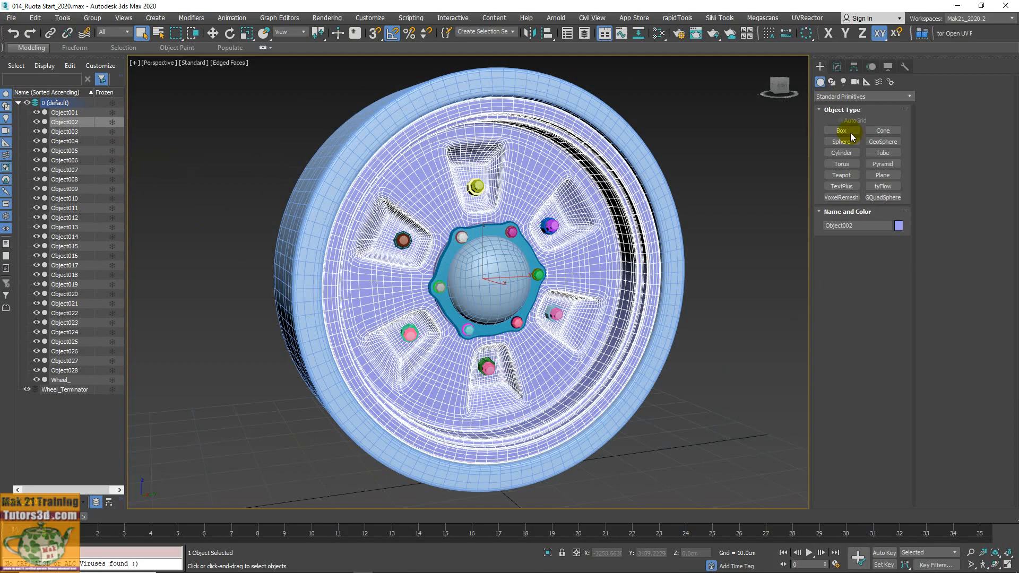
Select the wheel rim disc, Object002, and isolate it from the tyre, bolts and hub.
{"action": "left_click", "coordinate": [495, 256]}
{"action": "left_click", "coordinate": [678, 238]}
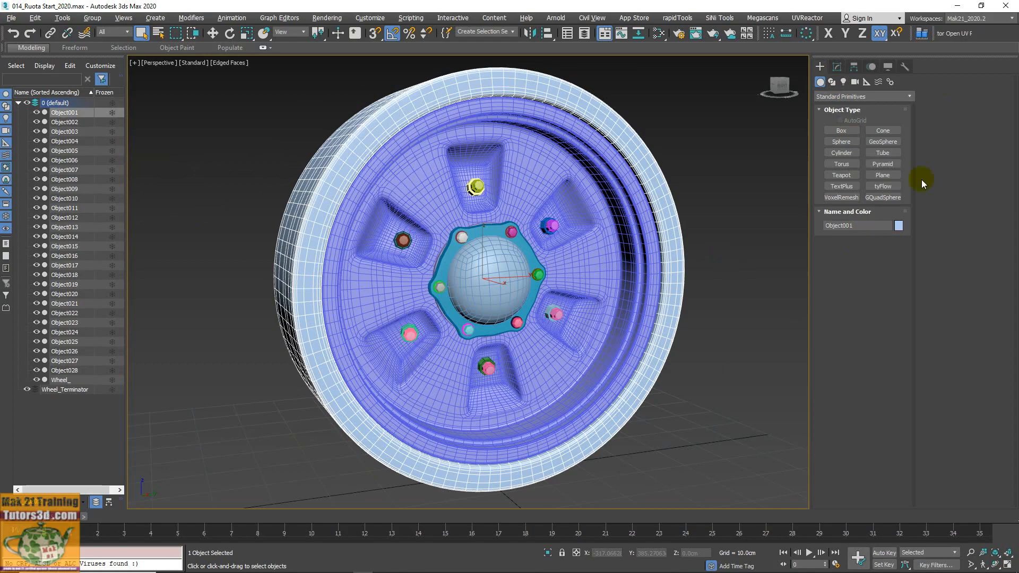
{"action": "left_click", "coordinate": [725, 280]}
{"action": "left_click", "coordinate": [651, 282]}
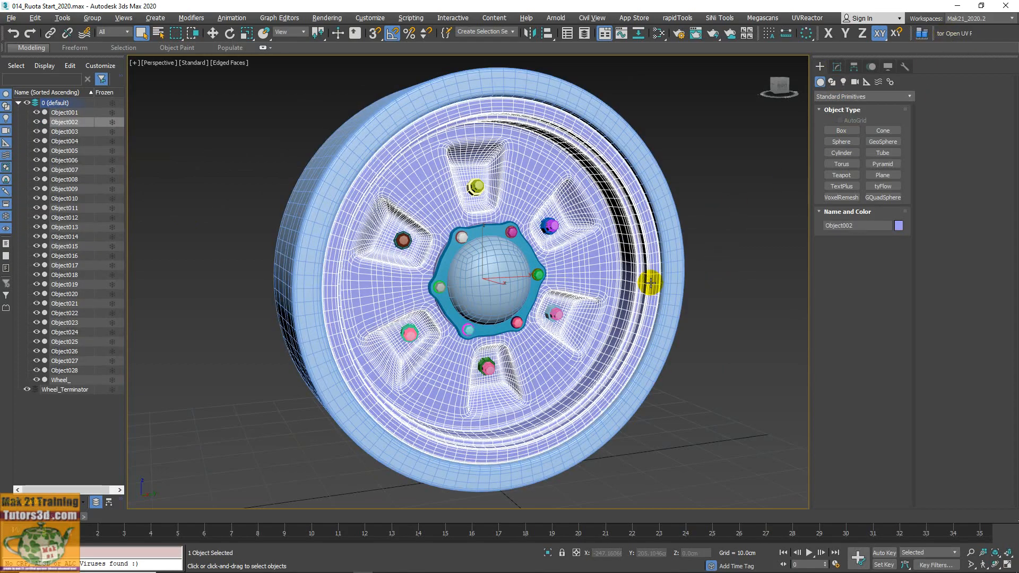
{"action": "key", "text": "alt+q"}
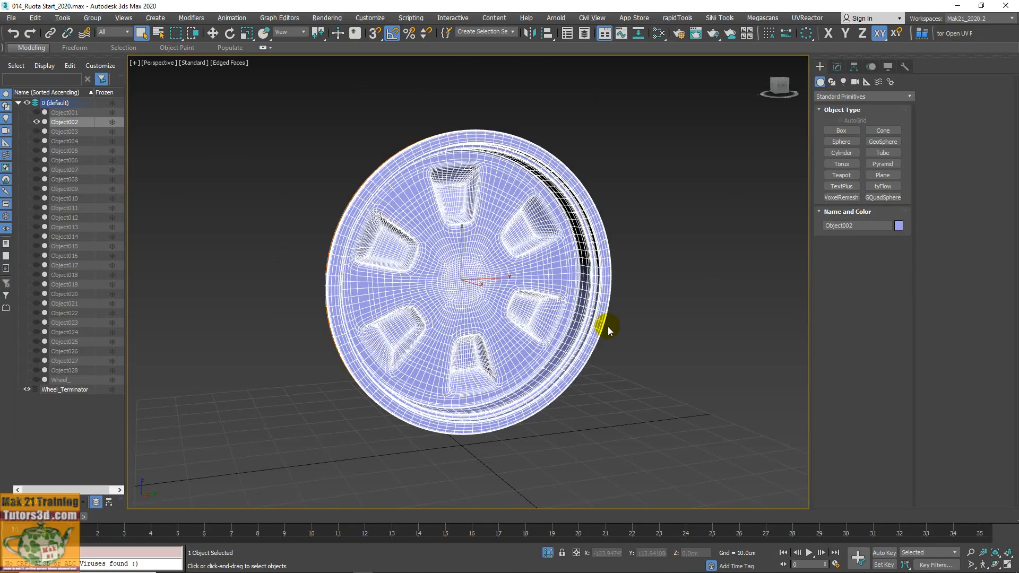
Assign the checker-textured Material #22 to the isolated rim using the Slate Material Editor.
{"action": "middle_click_drag", "start_coordinate": [607, 326], "coordinate": [659, 326], "text": "alt"}
{"action": "middle_click_drag", "start_coordinate": [659, 325], "coordinate": [686, 301], "text": "alt"}
{"action": "scroll", "coordinate": [666, 313], "scroll_direction": "up", "scroll_amount": 3}
{"action": "left_click", "coordinate": [658, 33]}
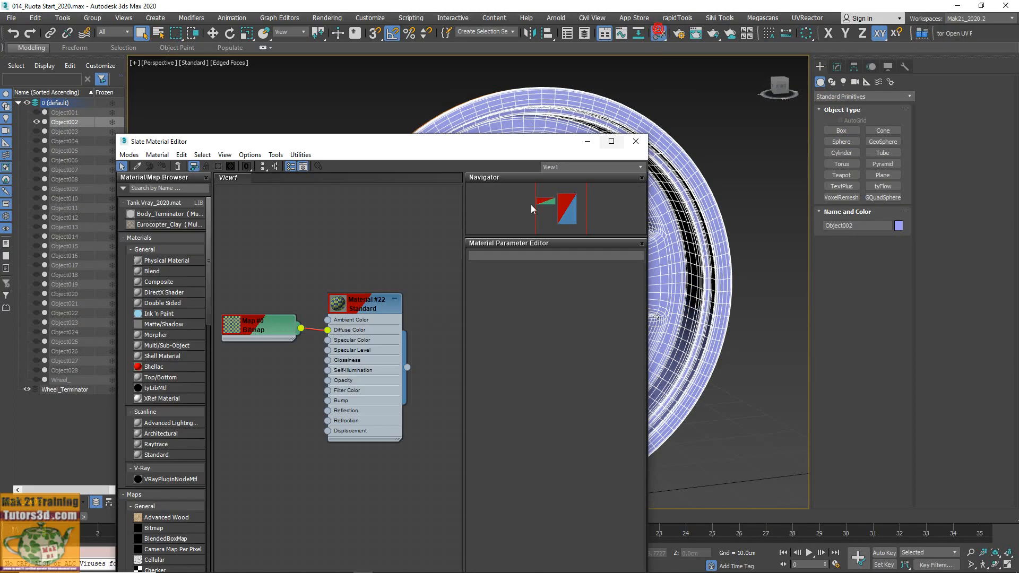
{"action": "left_click_drag", "start_coordinate": [407, 367], "coordinate": [670, 339]}
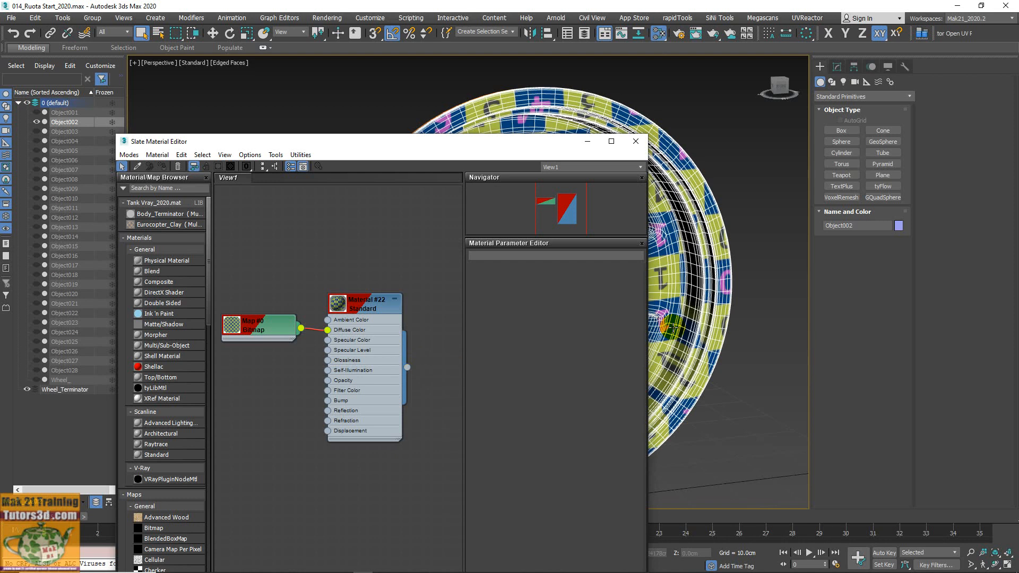
Set the U and V tiling of the Help UV 2048.jpg bitmap to 2.0 and close the material editor.
{"action": "double_click", "coordinate": [253, 329]}
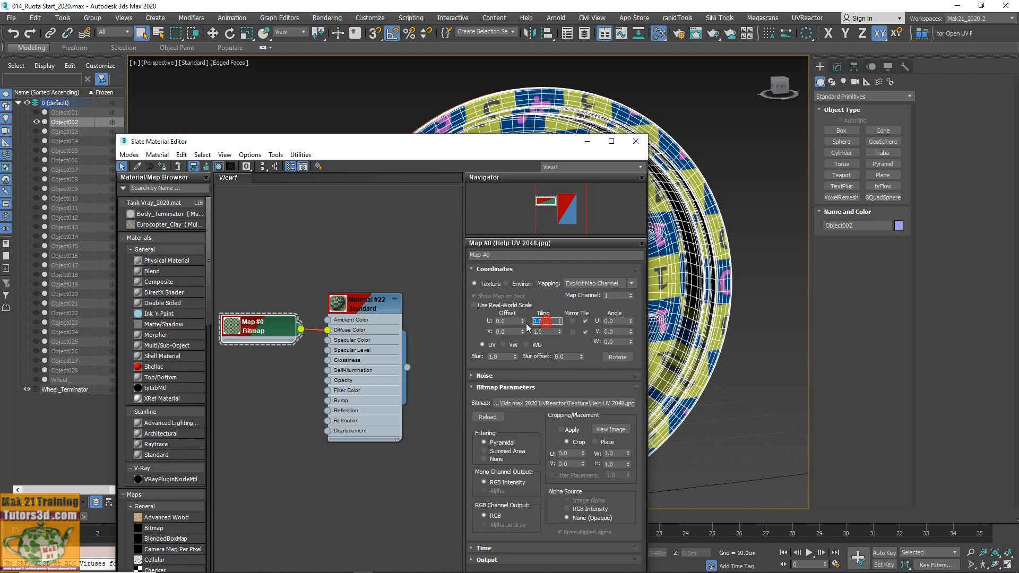
{"action": "type", "text": "2"}
{"action": "key", "text": "Tab"}
{"action": "type", "text": "2"}
{"action": "key", "text": "Return"}
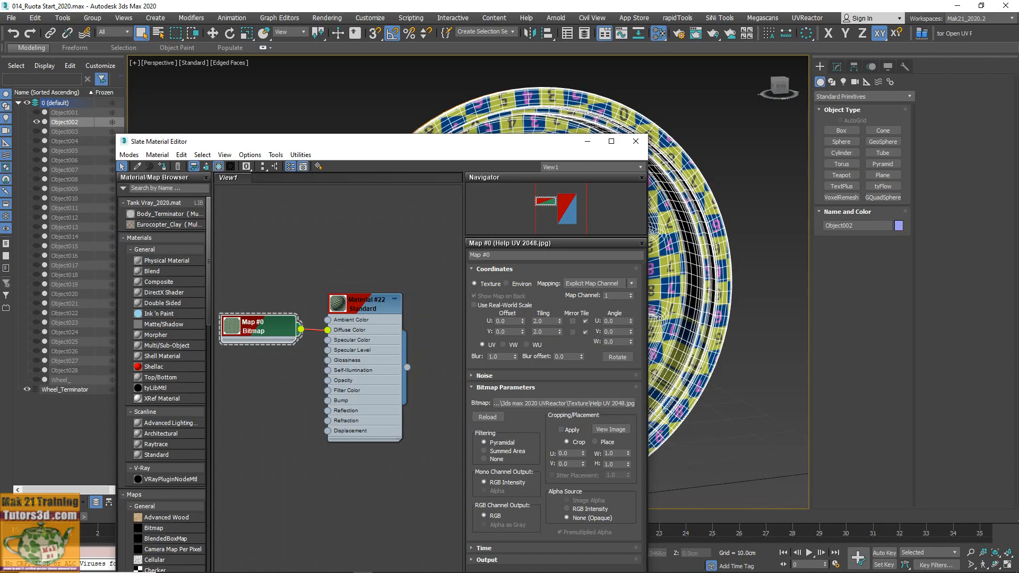
{"action": "left_click_drag", "start_coordinate": [557, 139], "coordinate": [385, 117]}
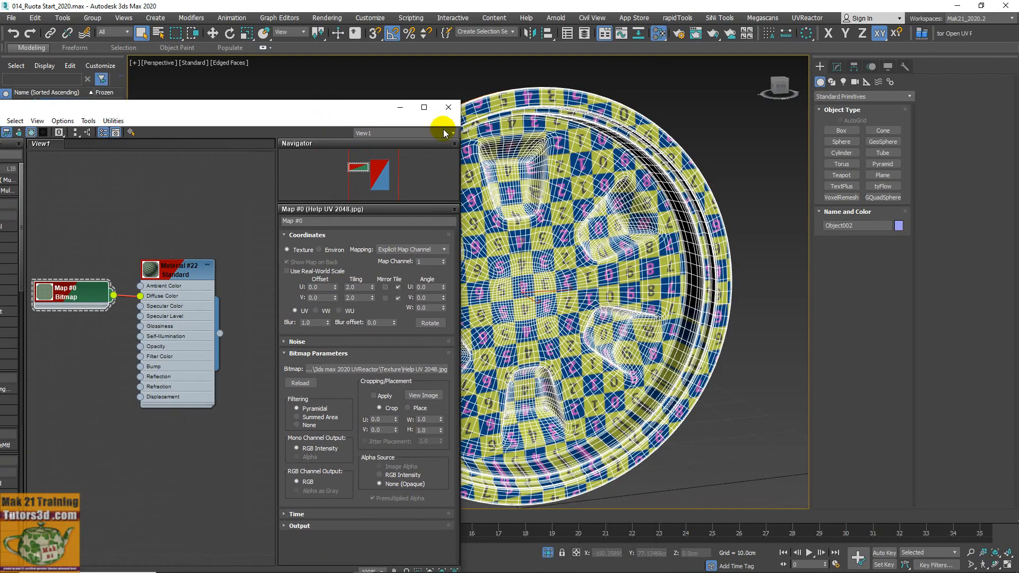
{"action": "left_click", "coordinate": [450, 110]}
Deselect the rim, switch the viewport to Default Shading, and examine the numbered checker for stretching on the rim's side walls.
{"action": "middle_click_drag", "start_coordinate": [584, 366], "coordinate": [587, 332]}
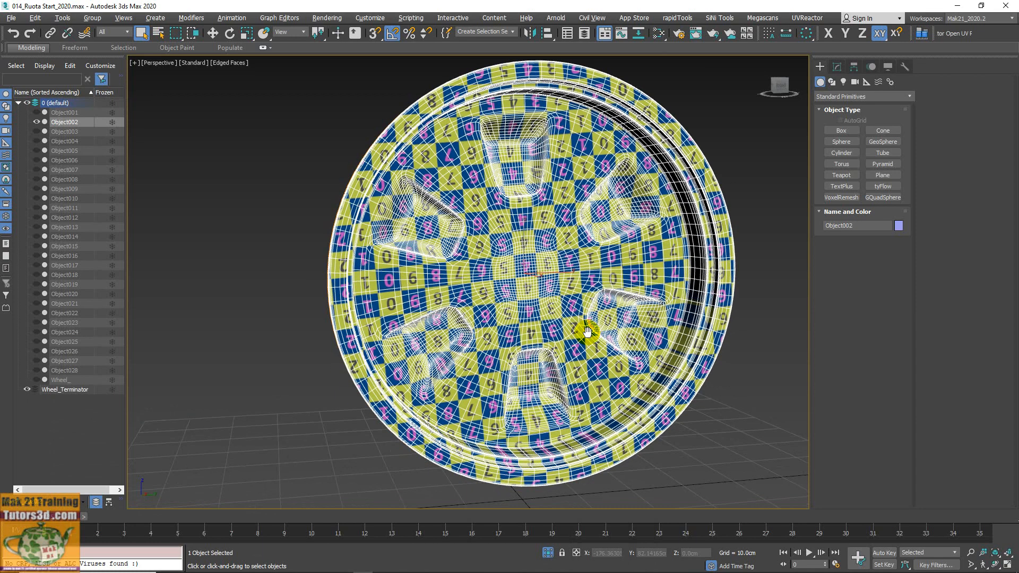
{"action": "left_click", "coordinate": [757, 343]}
{"action": "key", "text": "F3"}
{"action": "key", "text": "F3"}
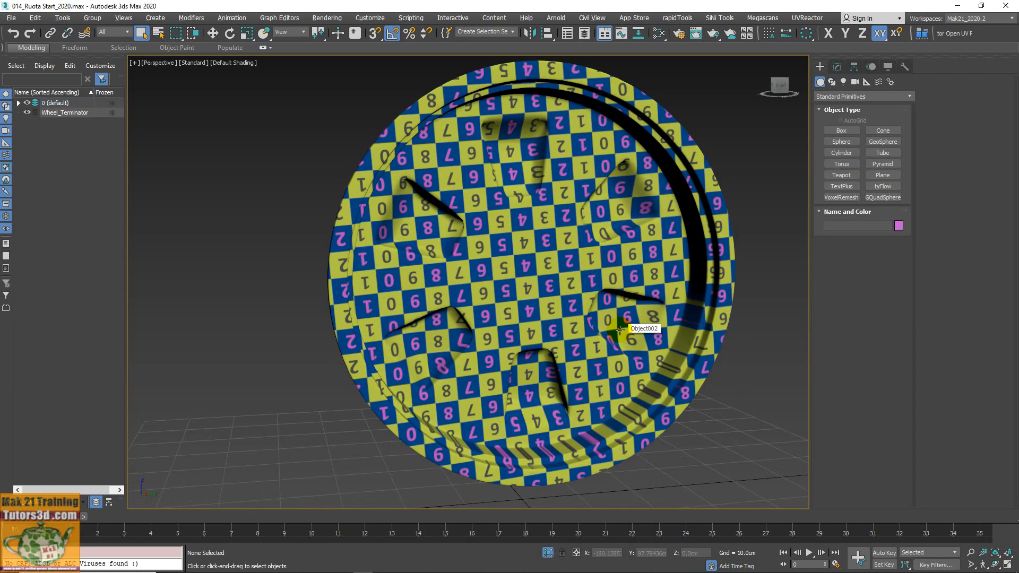
{"action": "middle_click_drag", "start_coordinate": [620, 330], "coordinate": [684, 320], "text": "alt"}
{"action": "scroll", "coordinate": [598, 363], "scroll_direction": "up", "scroll_amount": 3}
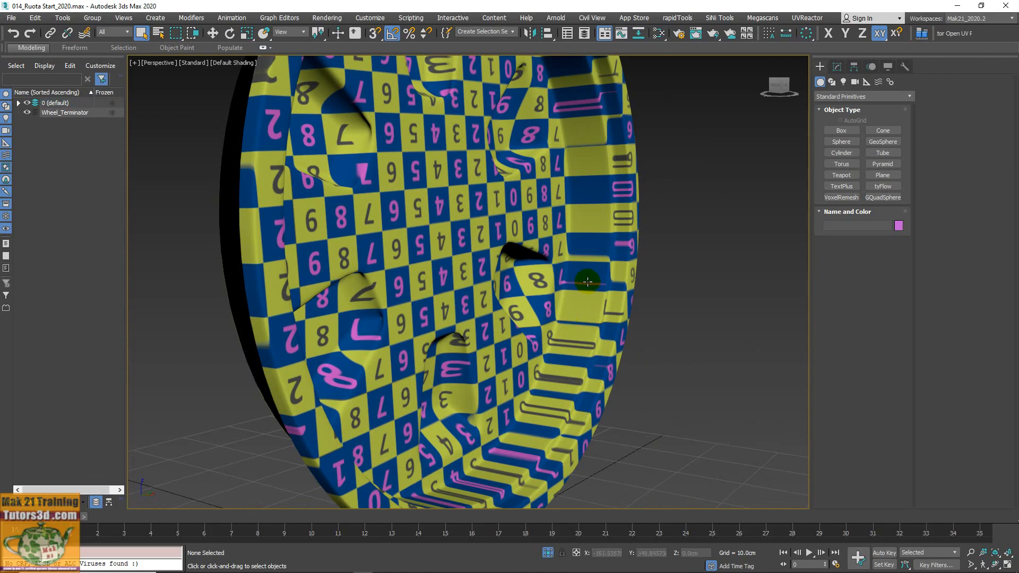
{"action": "scroll", "coordinate": [567, 362], "scroll_direction": "down", "scroll_amount": 3}
{"action": "middle_click_drag", "start_coordinate": [567, 363], "coordinate": [537, 374], "text": "alt"}
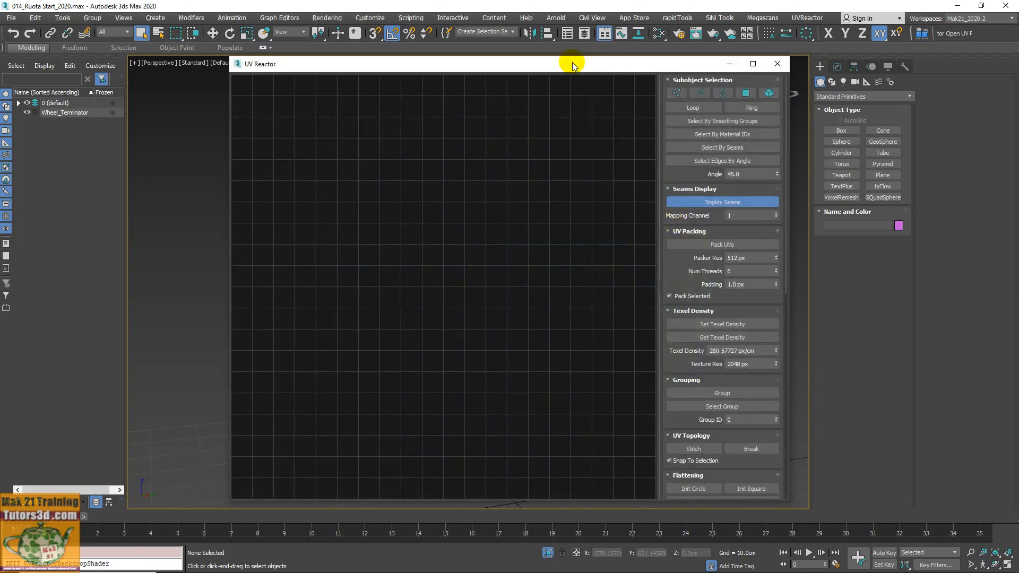
Place the UV Reactor window beside the model and select the rim to load its UVs, framing the whole UV tile.
{"action": "left_click_drag", "start_coordinate": [573, 66], "coordinate": [298, 63]}
{"action": "scroll", "coordinate": [690, 270], "scroll_direction": "down", "scroll_amount": 3}
{"action": "scroll", "coordinate": [700, 273], "scroll_direction": "up", "scroll_amount": 3}
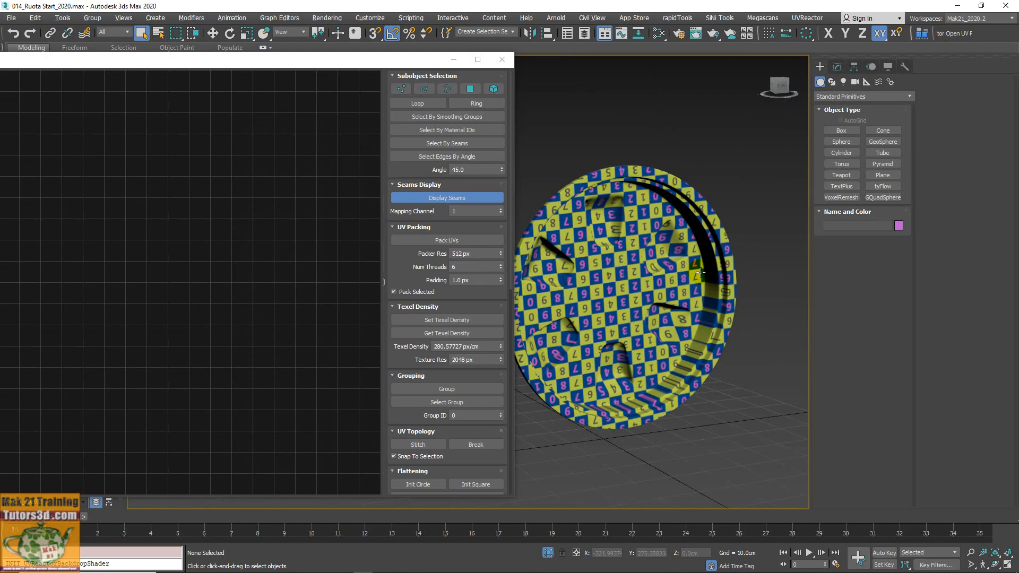
{"action": "left_click", "coordinate": [613, 282]}
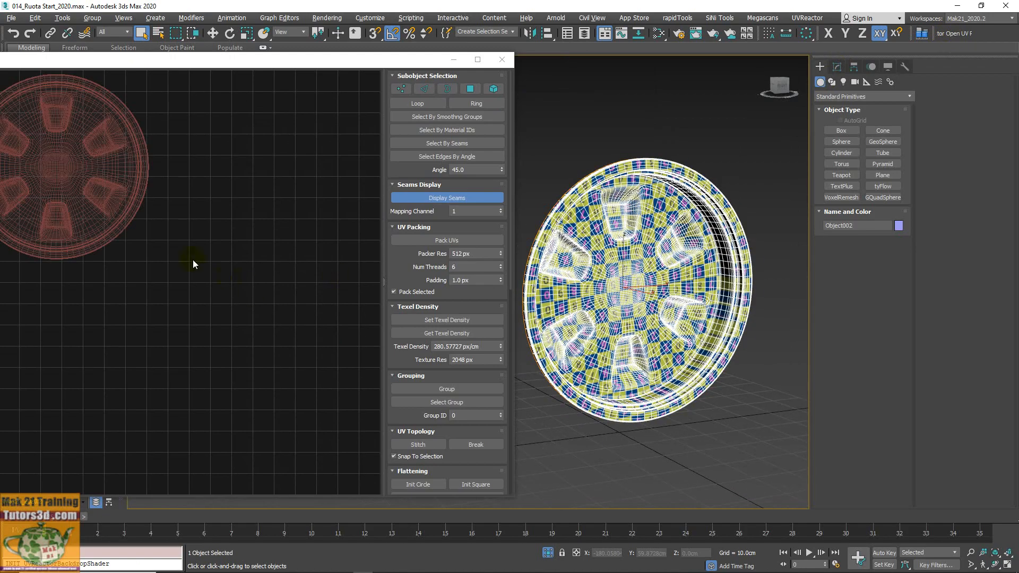
{"action": "middle_click_drag", "start_coordinate": [165, 261], "coordinate": [241, 282]}
{"action": "scroll", "coordinate": [183, 266], "scroll_direction": "down", "scroll_amount": 3}
{"action": "scroll", "coordinate": [161, 310], "scroll_direction": "down", "scroll_amount": 1}
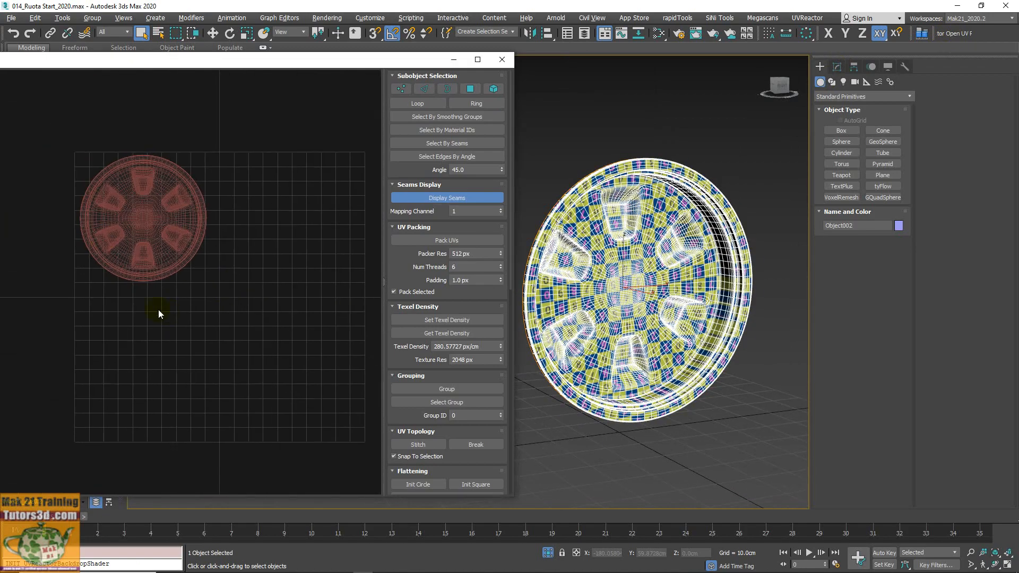
Select all of the rim's UV faces at Element level, then switch the selection to Polygon level.
{"action": "left_click_drag", "start_coordinate": [46, 123], "coordinate": [219, 308]}
{"action": "left_click", "coordinate": [837, 67]}
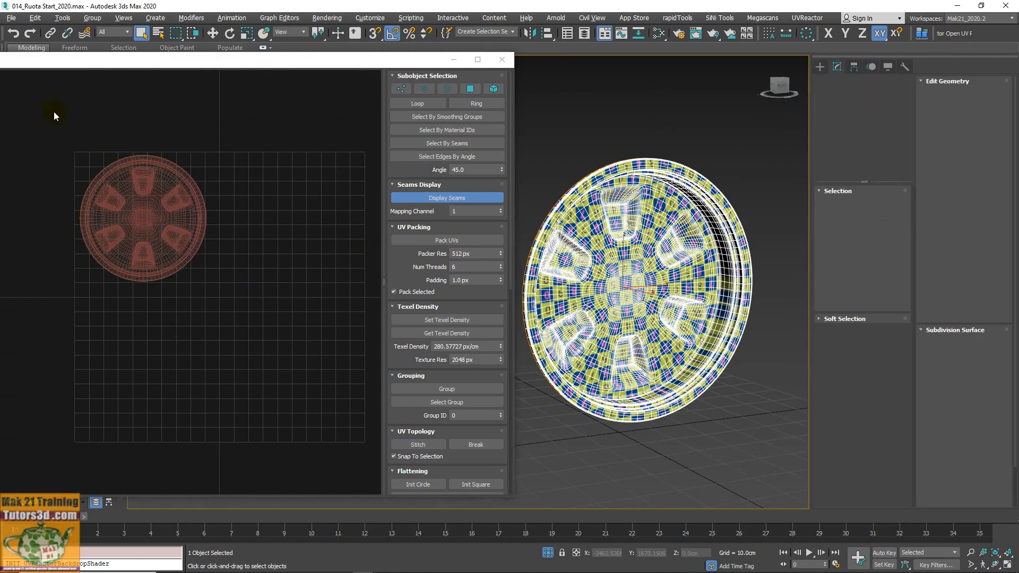
{"action": "left_click", "coordinate": [54, 112]}
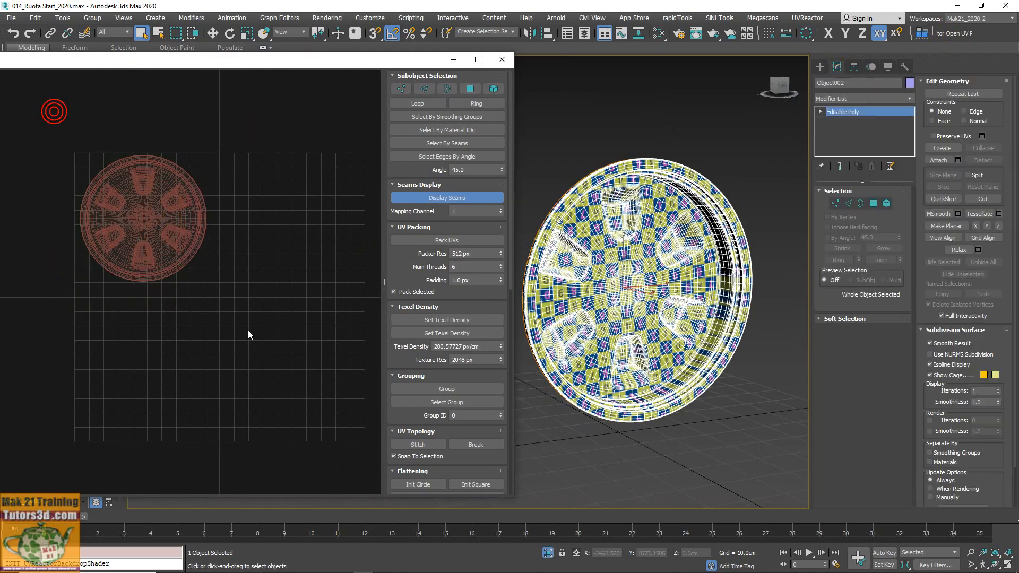
{"action": "left_click", "coordinate": [886, 205]}
{"action": "left_click", "coordinate": [53, 128]}
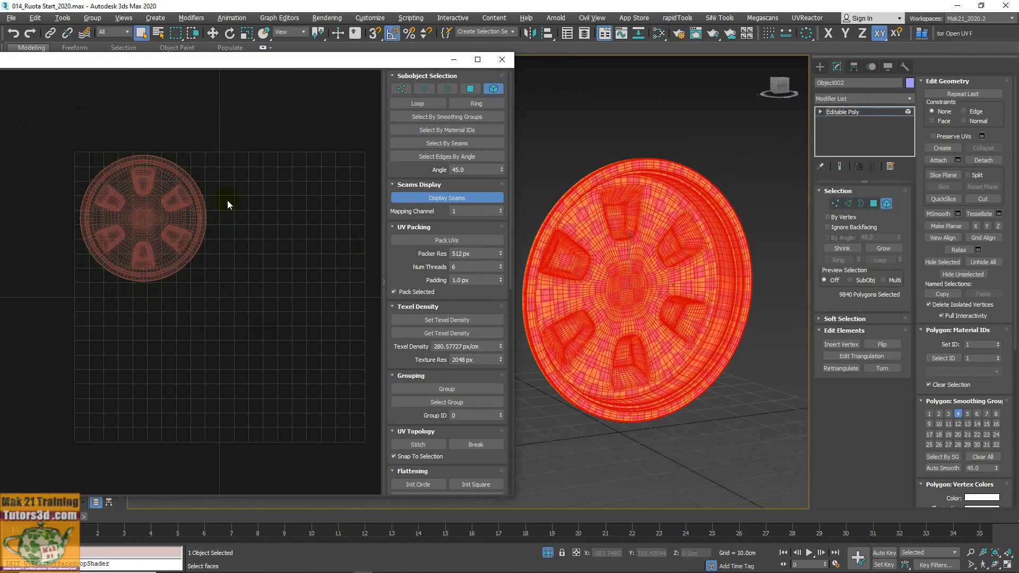
{"action": "left_click", "coordinate": [463, 89]}
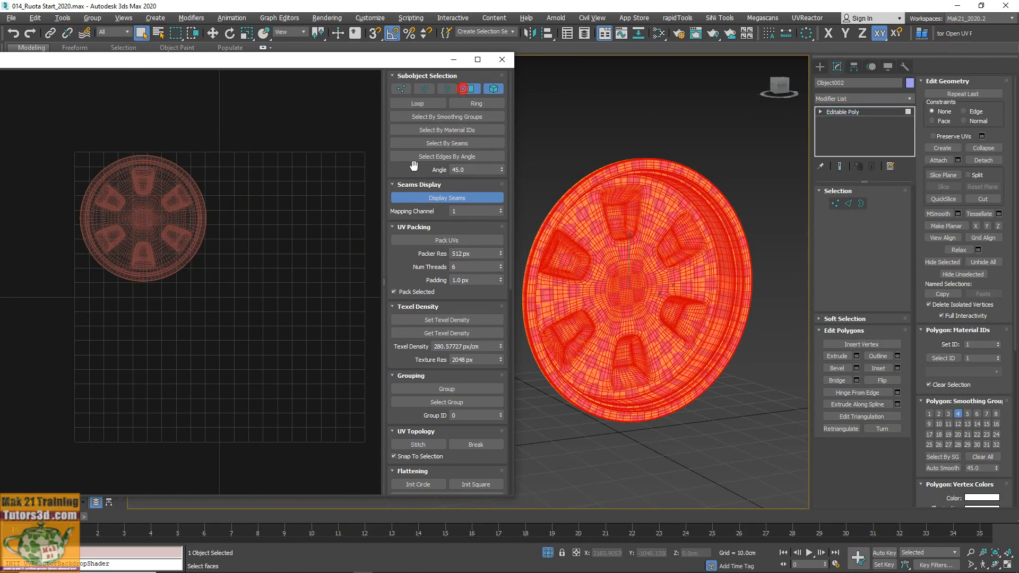
Move the rim's UV shell horizontally across the UV tile to its opposite upper corner.
{"action": "left_click", "coordinate": [215, 33]}
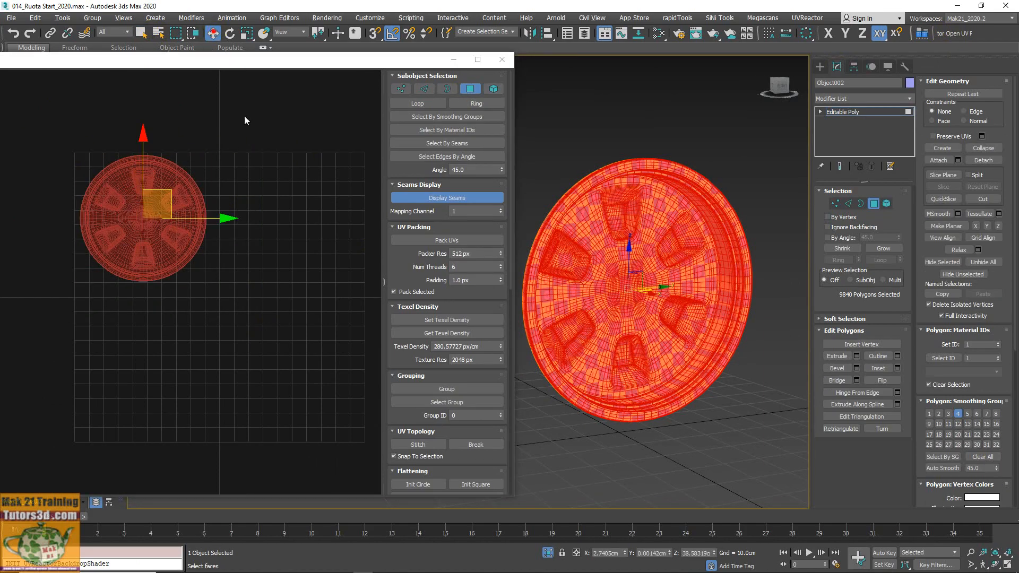
{"action": "left_click_drag", "start_coordinate": [216, 221], "coordinate": [370, 218]}
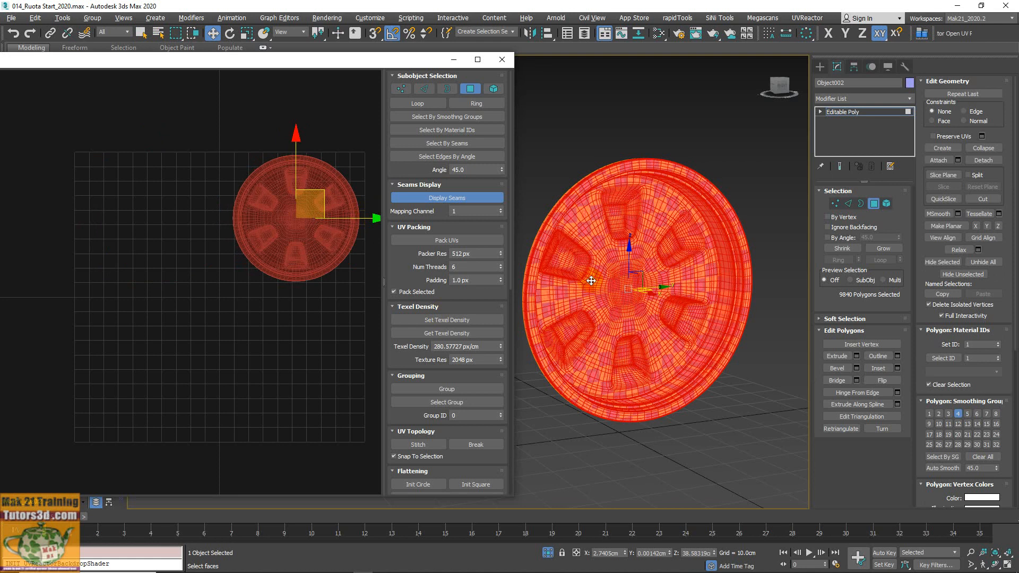
{"action": "middle_click_drag", "start_coordinate": [260, 331], "coordinate": [168, 348]}
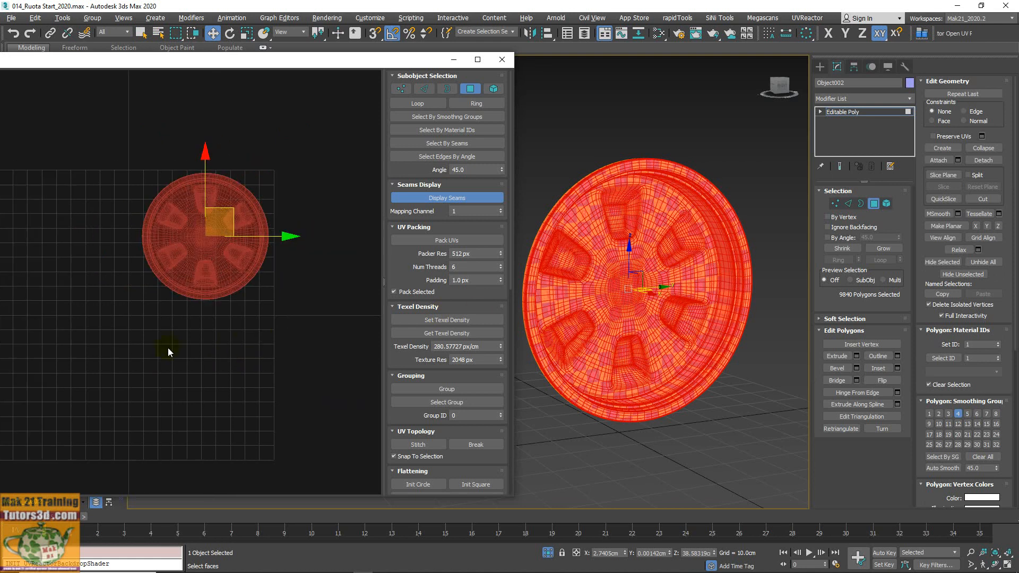
{"action": "scroll", "coordinate": [233, 300], "scroll_direction": "up", "scroll_amount": 3}
{"action": "middle_click_drag", "start_coordinate": [257, 312], "coordinate": [254, 316]}
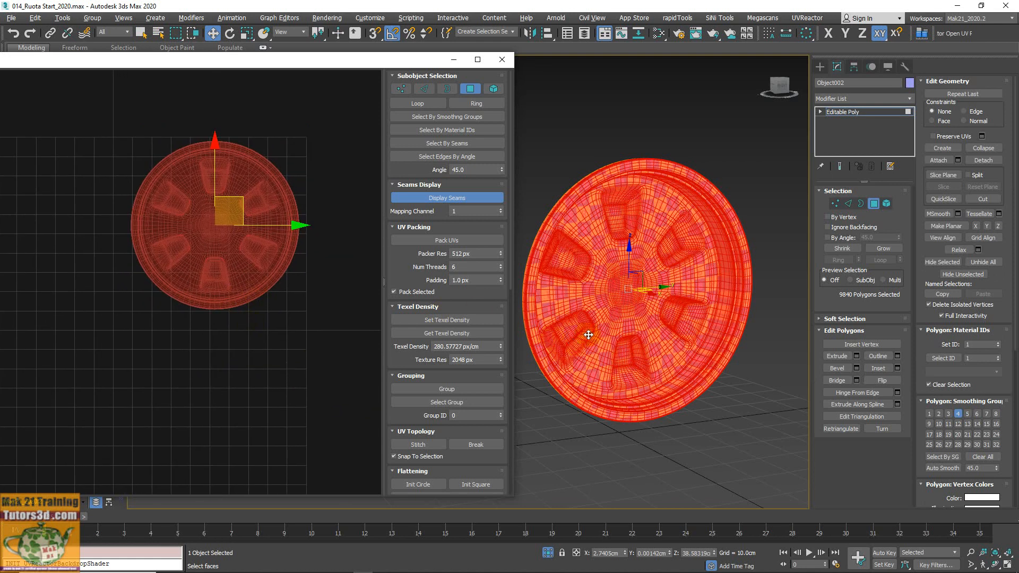
{"action": "scroll", "coordinate": [589, 336], "scroll_direction": "up", "scroll_amount": 3}
{"action": "scroll", "coordinate": [594, 341], "scroll_direction": "down", "scroll_amount": 3}
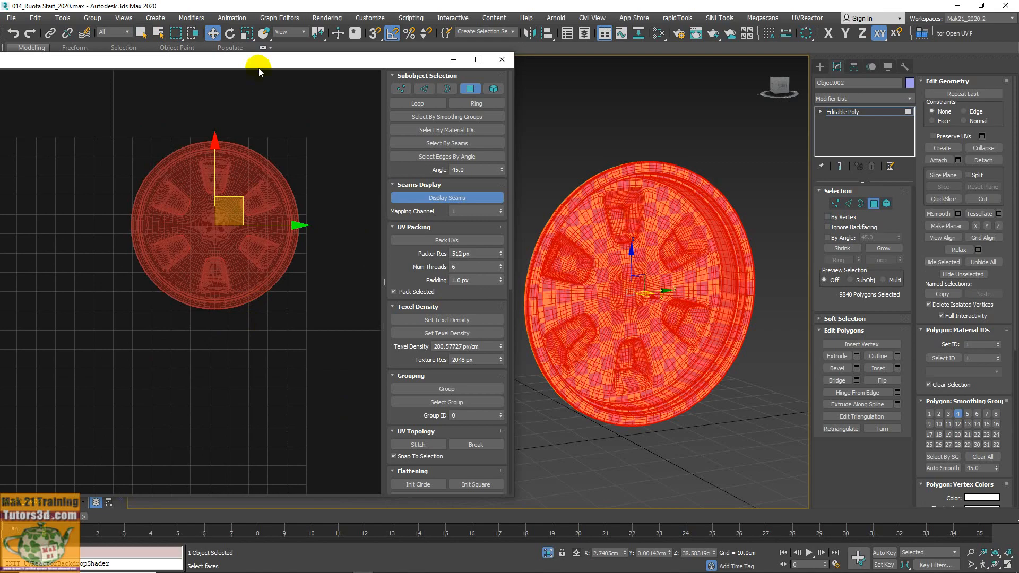
Rotate the rim's UV shell about its centre to reorient the checker numbers on the model.
{"action": "left_click", "coordinate": [230, 32]}
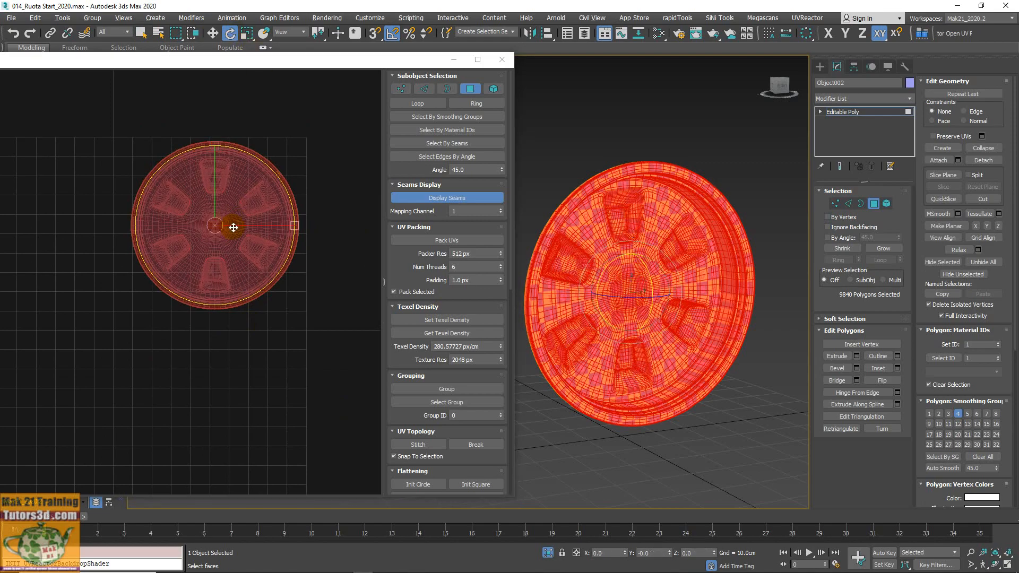
{"action": "left_click_drag", "start_coordinate": [233, 227], "coordinate": [43, 536]}
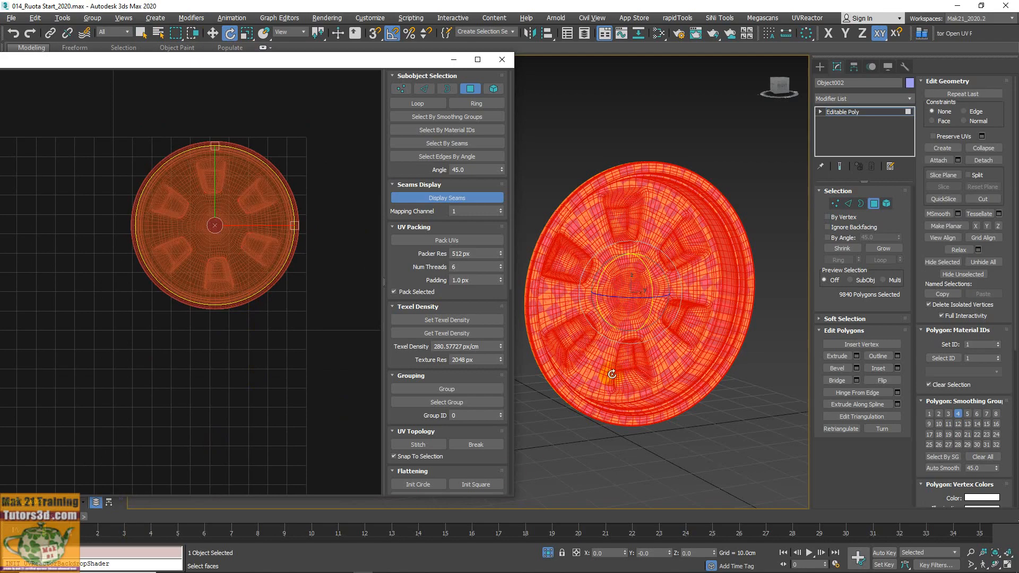
{"action": "scroll", "coordinate": [626, 309], "scroll_direction": "up", "scroll_amount": 5}
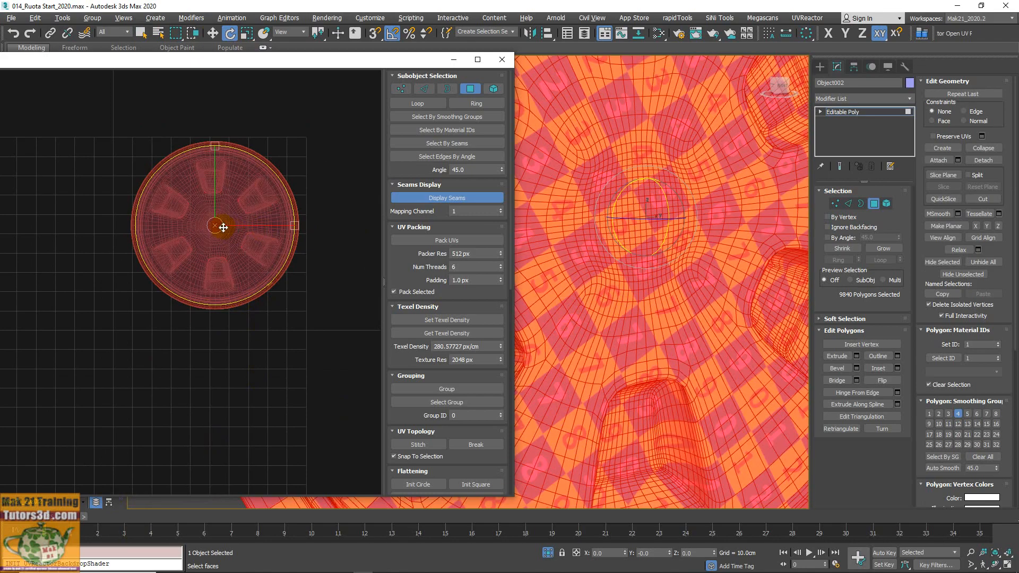
{"action": "left_click_drag", "start_coordinate": [222, 227], "coordinate": [229, 265]}
{"action": "scroll", "coordinate": [578, 308], "scroll_direction": "down", "scroll_amount": 8}
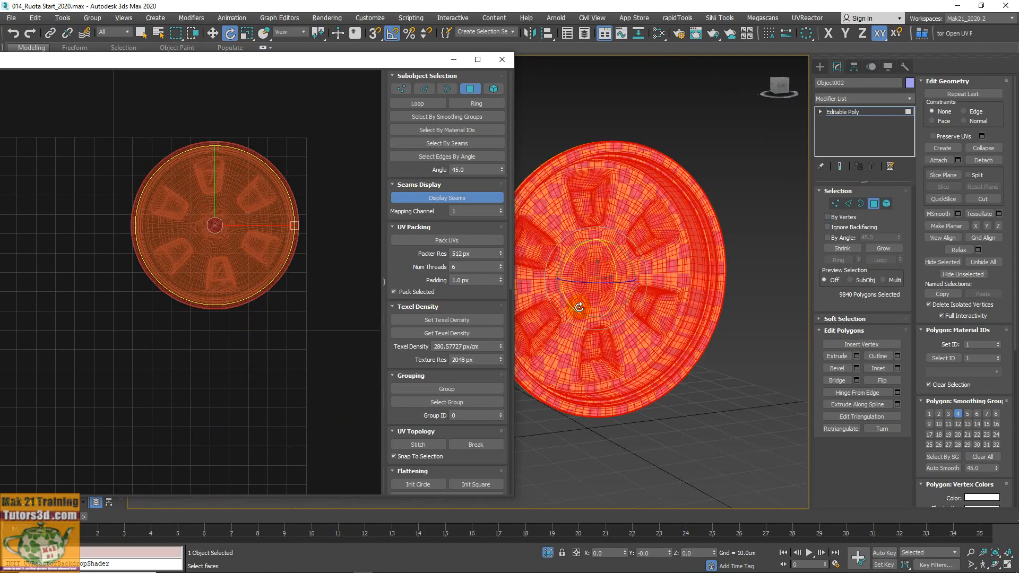
Clear the polygon selection, leave sub-object editing, deselect the rim, and examine the orientation of the checker numbers.
{"action": "middle_click_drag", "start_coordinate": [593, 314], "coordinate": [631, 325]}
{"action": "left_click", "coordinate": [780, 467]}
{"action": "scroll", "coordinate": [711, 372], "scroll_direction": "up", "scroll_amount": 4}
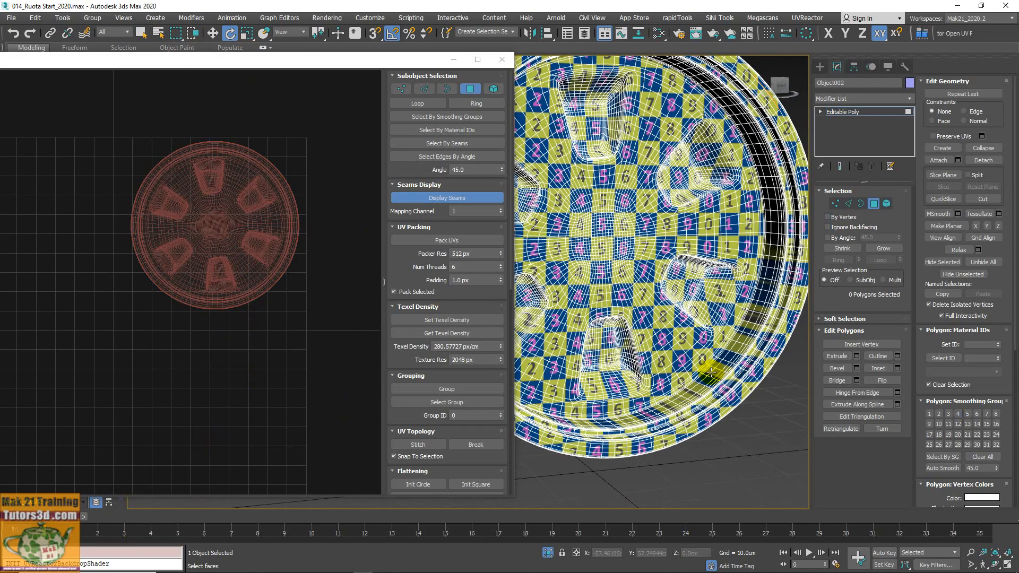
{"action": "scroll", "coordinate": [711, 372], "scroll_direction": "down", "scroll_amount": 4}
{"action": "middle_click_drag", "start_coordinate": [706, 375], "coordinate": [713, 391], "text": "alt"}
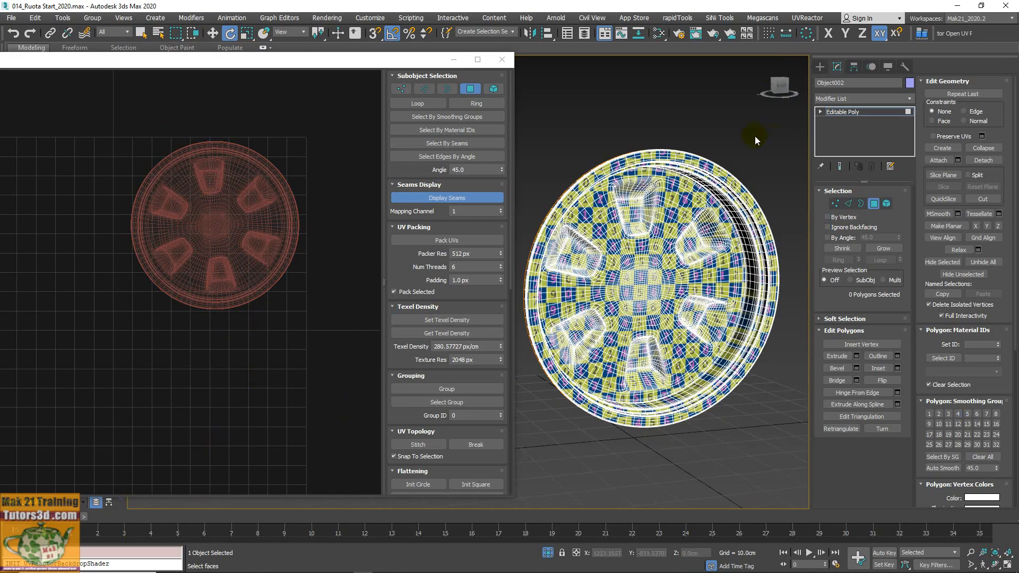
{"action": "left_click", "coordinate": [820, 111]}
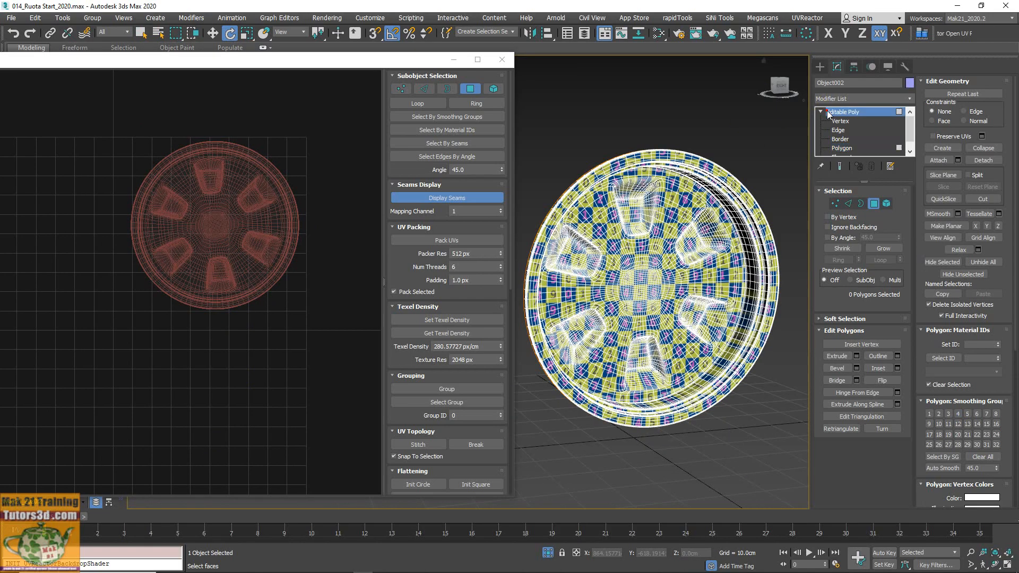
{"action": "left_click", "coordinate": [773, 132]}
{"action": "scroll", "coordinate": [682, 291], "scroll_direction": "up", "scroll_amount": 3}
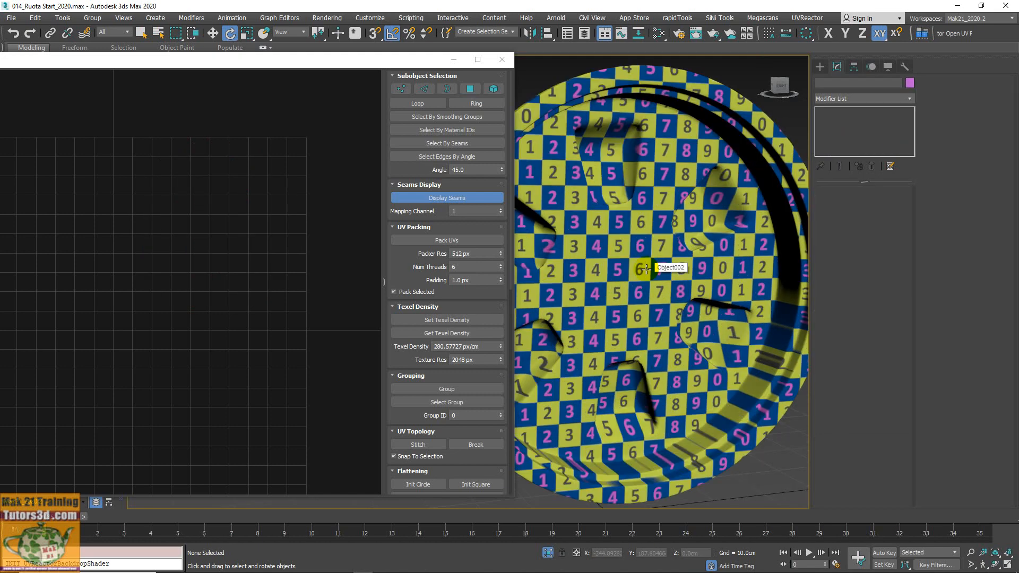
{"action": "scroll", "coordinate": [646, 269], "scroll_direction": "down", "scroll_amount": 3}
Reselect the rim and select its entire UV shell at Element level.
{"action": "left_click", "coordinate": [645, 273]}
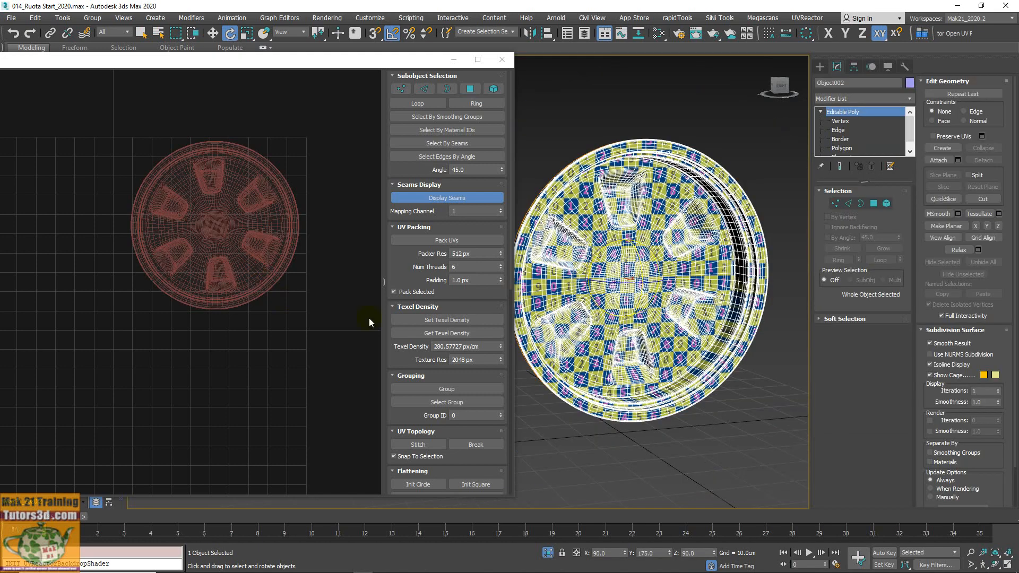
{"action": "middle_click_drag", "start_coordinate": [593, 328], "coordinate": [603, 333]}
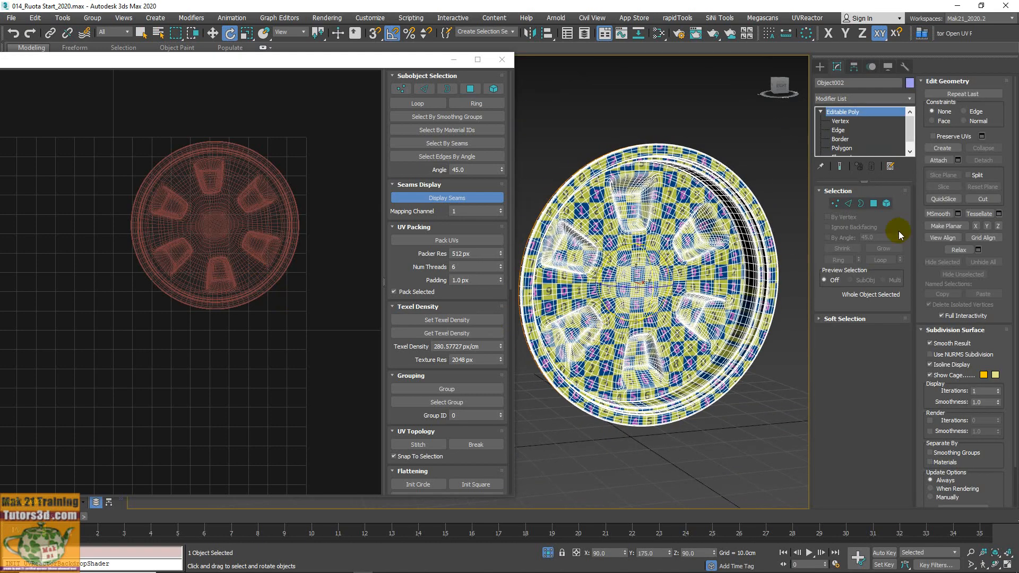
{"action": "left_click", "coordinate": [886, 203]}
{"action": "left_click", "coordinate": [288, 214]}
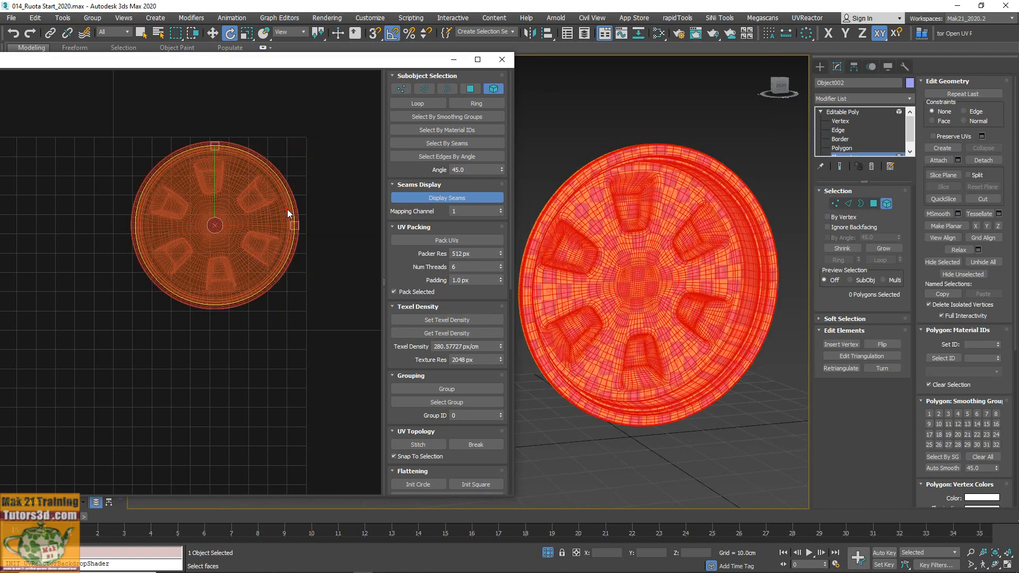
Flatten the rim's selected UV shell with the Flatten operation.
{"action": "left_click", "coordinate": [140, 32]}
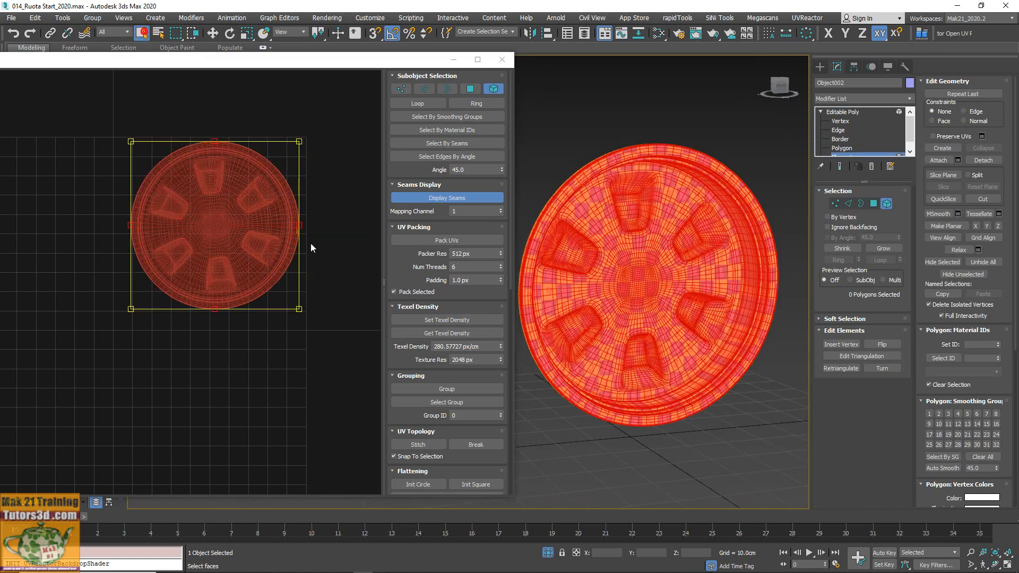
{"action": "scroll", "coordinate": [432, 402], "scroll_direction": "down", "scroll_amount": 2}
{"action": "scroll", "coordinate": [432, 402], "scroll_direction": "down", "scroll_amount": 2}
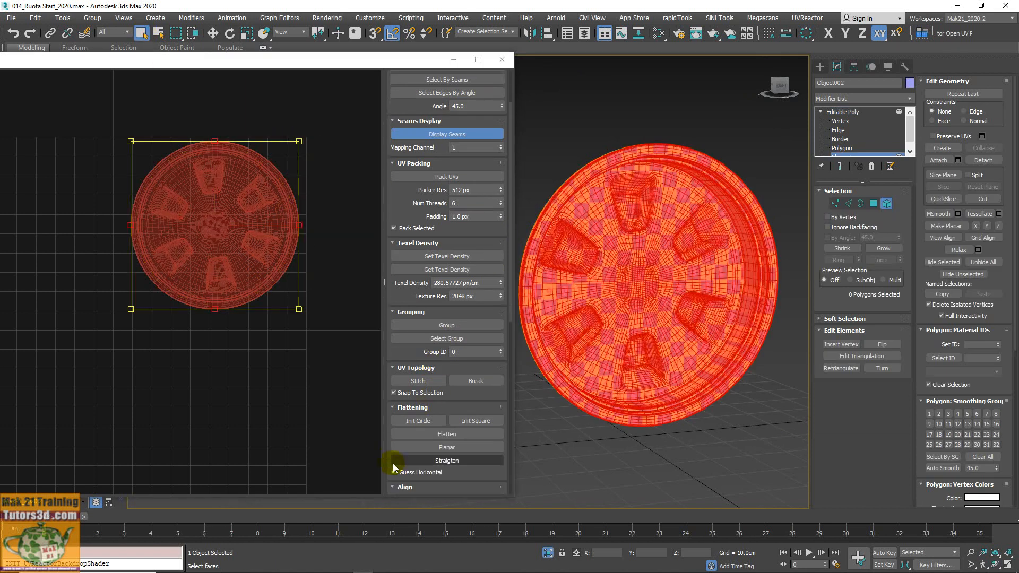
{"action": "left_click", "coordinate": [446, 434]}
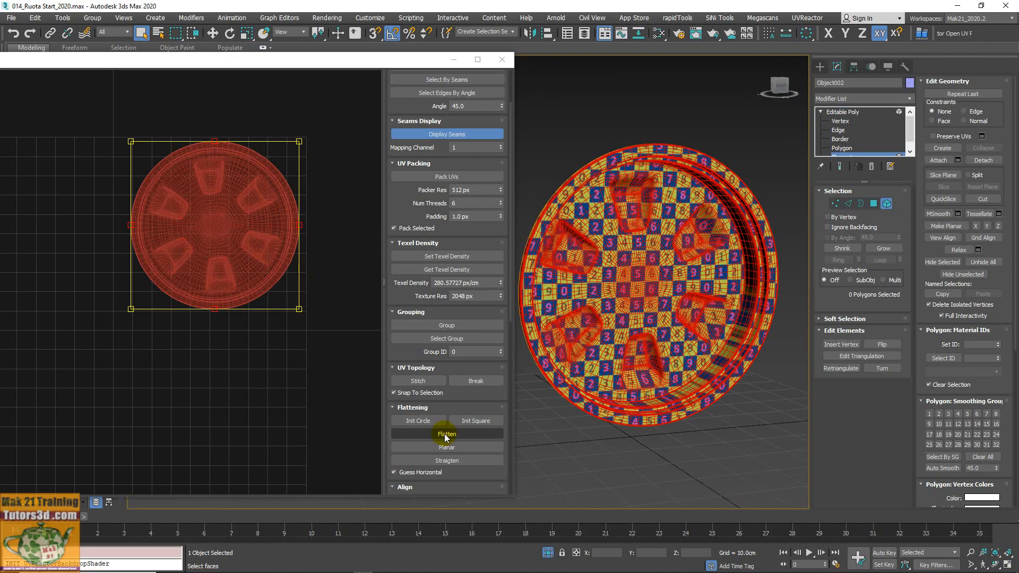
{"action": "left_click", "coordinate": [447, 434]}
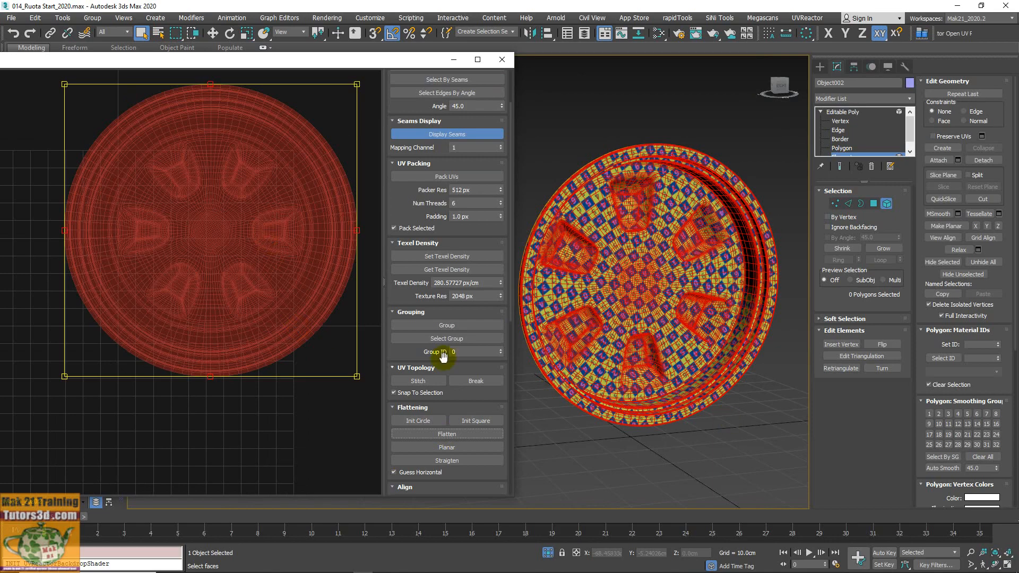
{"action": "scroll", "coordinate": [285, 312], "scroll_direction": "down", "scroll_amount": 2}
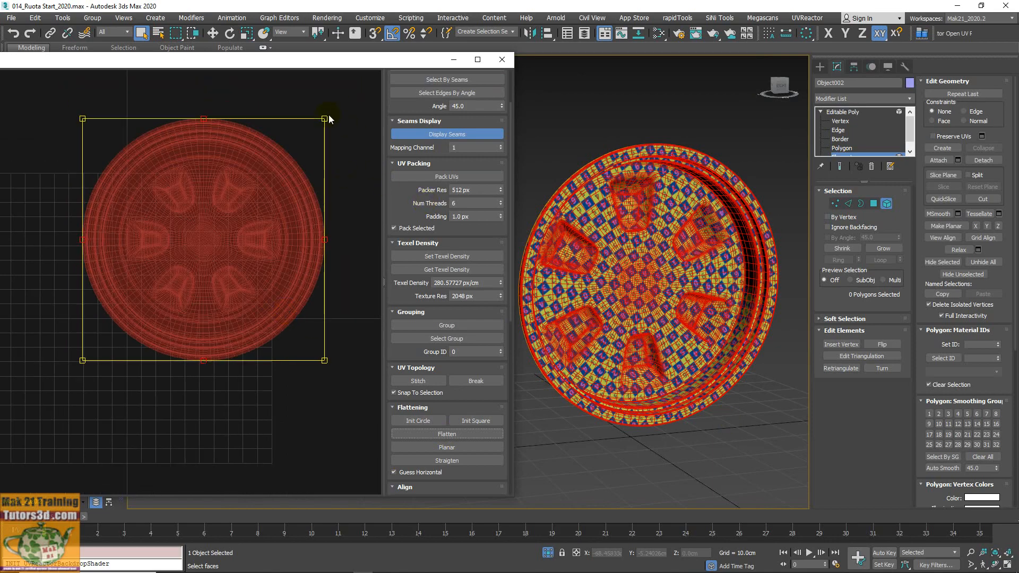
Leave sub-object editing, deselect the rim, and close the UV editor.
{"action": "left_click", "coordinate": [825, 113]}
{"action": "left_click", "coordinate": [754, 163]}
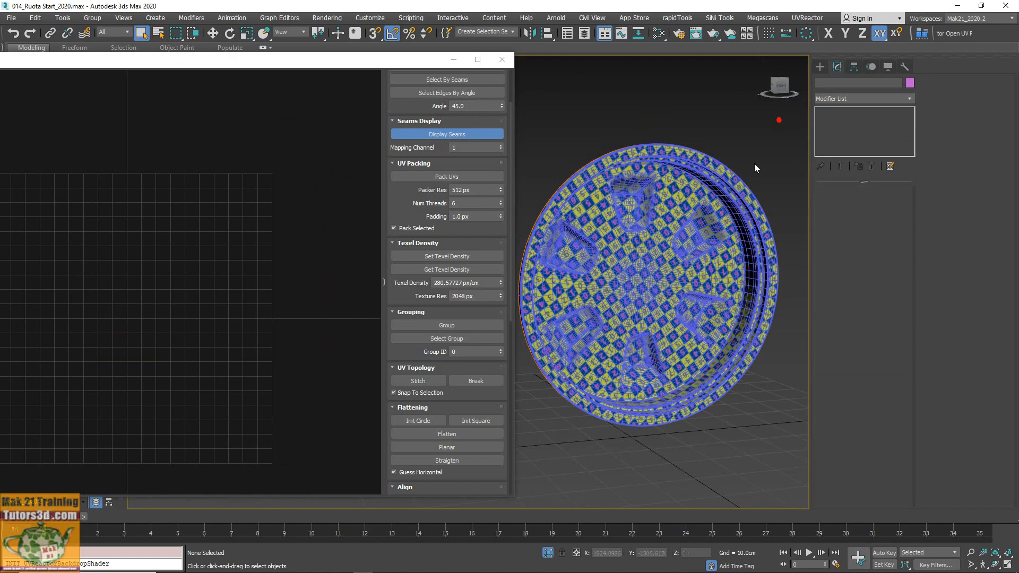
{"action": "left_click", "coordinate": [695, 272]}
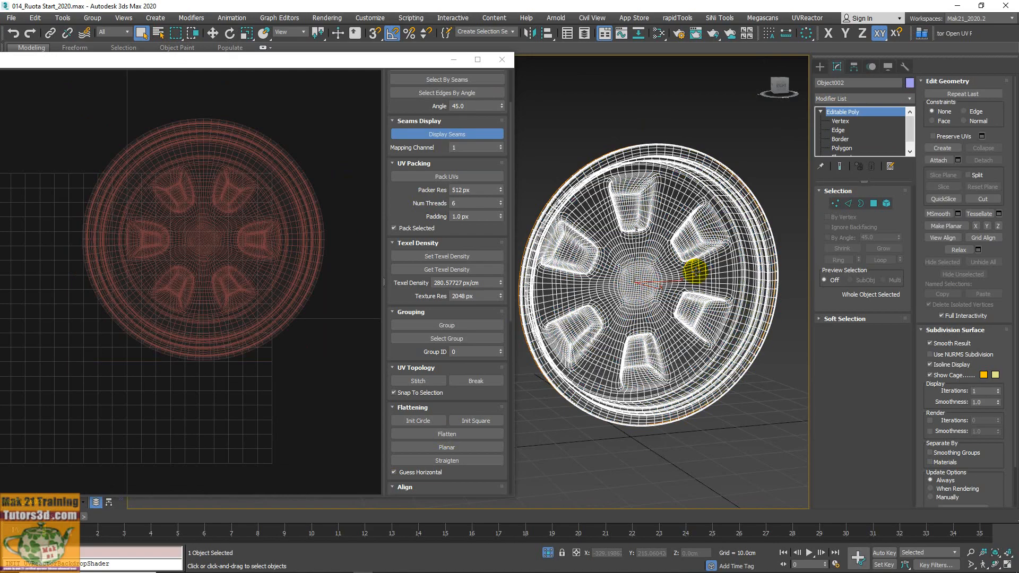
{"action": "left_click", "coordinate": [698, 89]}
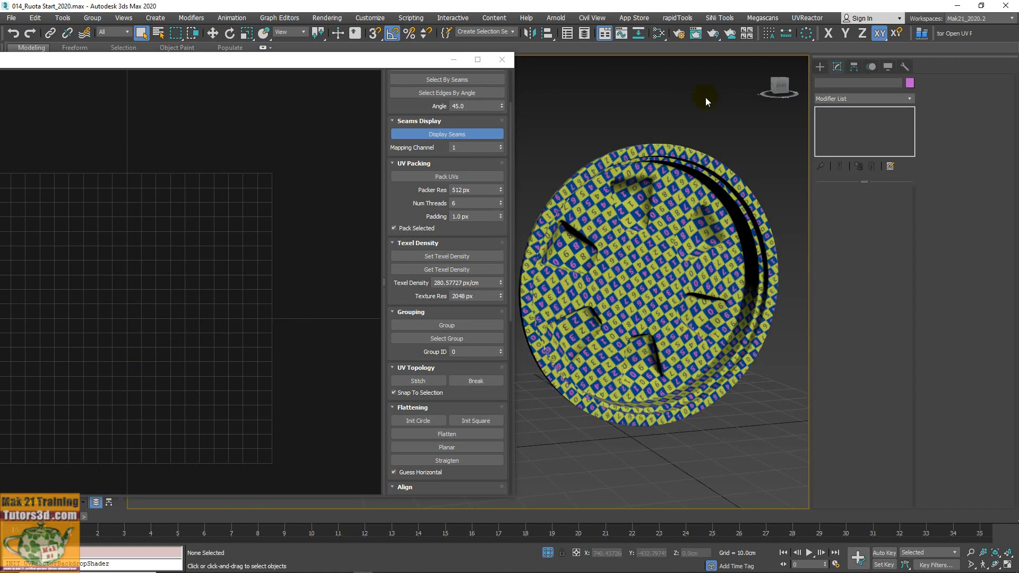
{"action": "left_click", "coordinate": [505, 60]}
Examine the checker pattern for distortion across the rim's front face and around its spoke recesses.
{"action": "middle_click_drag", "start_coordinate": [673, 308], "coordinate": [555, 310]}
{"action": "scroll", "coordinate": [500, 311], "scroll_direction": "up", "scroll_amount": 4}
{"action": "scroll", "coordinate": [554, 310], "scroll_direction": "down", "scroll_amount": 2}
{"action": "middle_click_drag", "start_coordinate": [555, 311], "coordinate": [570, 197]}
{"action": "scroll", "coordinate": [685, 313], "scroll_direction": "up", "scroll_amount": 3}
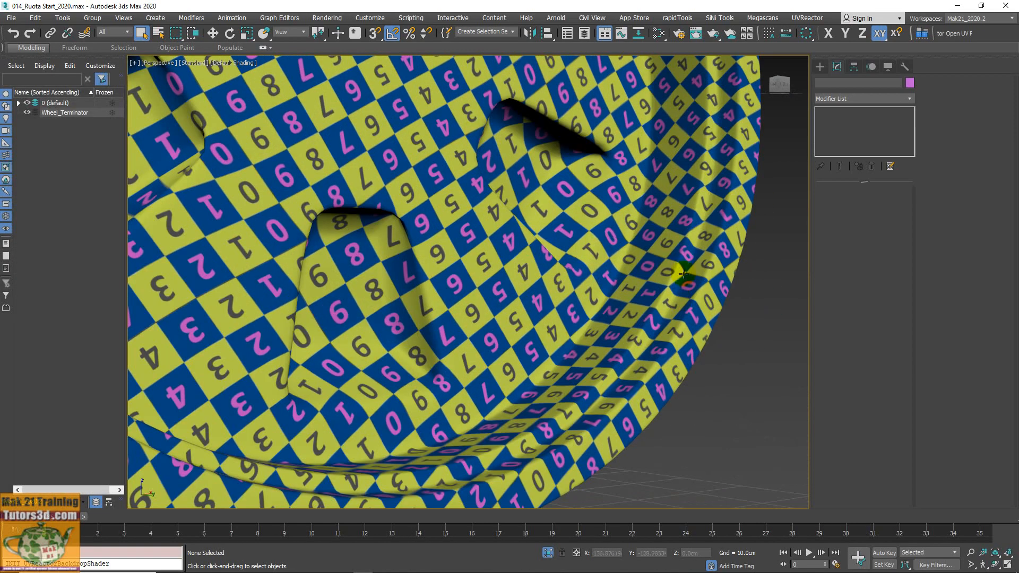
{"action": "scroll", "coordinate": [606, 280], "scroll_direction": "down", "scroll_amount": 3}
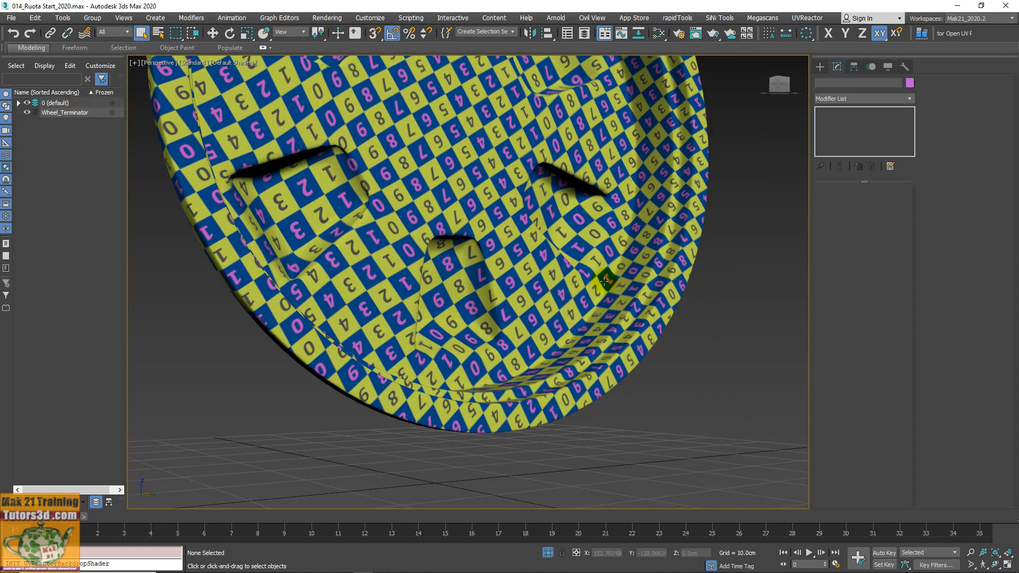
{"action": "middle_click_drag", "start_coordinate": [606, 280], "coordinate": [487, 235], "text": "alt"}
{"action": "scroll", "coordinate": [451, 292], "scroll_direction": "up", "scroll_amount": 5}
{"action": "middle_click_drag", "start_coordinate": [450, 291], "coordinate": [432, 227], "text": "alt"}
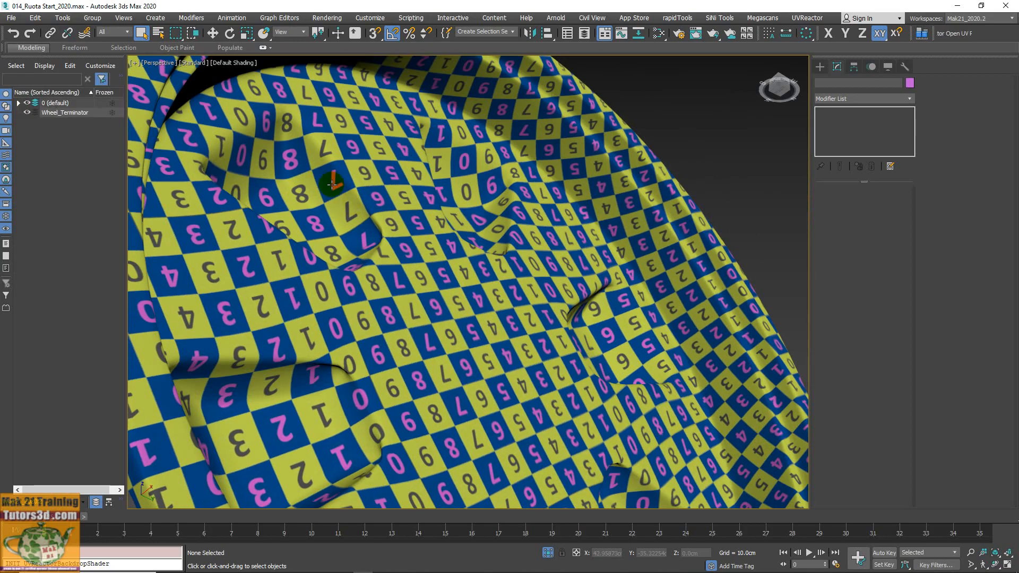
{"action": "scroll", "coordinate": [350, 230], "scroll_direction": "down", "scroll_amount": 5}
{"action": "middle_click_drag", "start_coordinate": [357, 231], "coordinate": [326, 289], "text": "alt"}
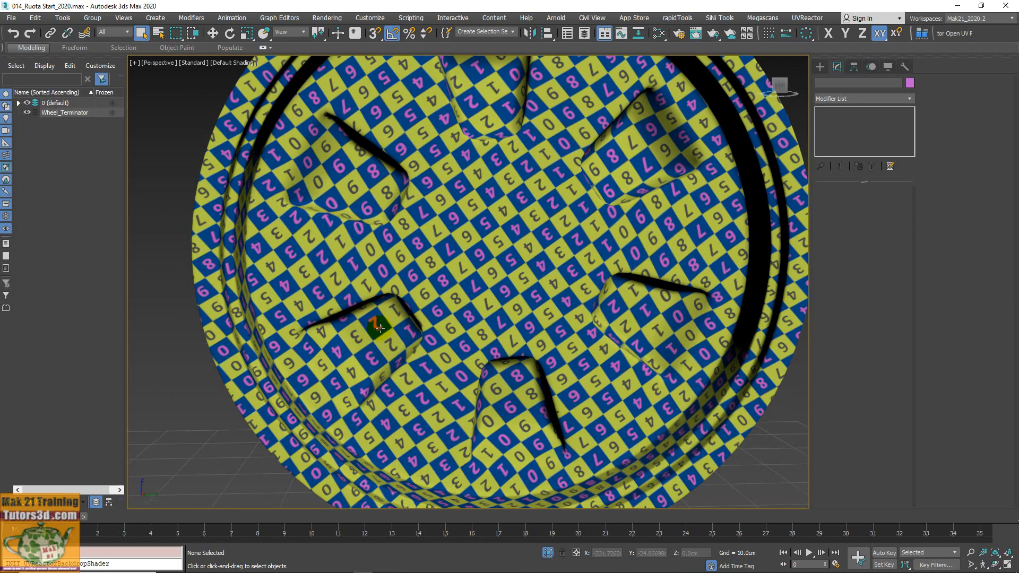
{"action": "scroll", "coordinate": [380, 329], "scroll_direction": "down", "scroll_amount": 4}
{"action": "middle_click_drag", "start_coordinate": [380, 329], "coordinate": [477, 318]}
{"action": "scroll", "coordinate": [421, 288], "scroll_direction": "up", "scroll_amount": 6}
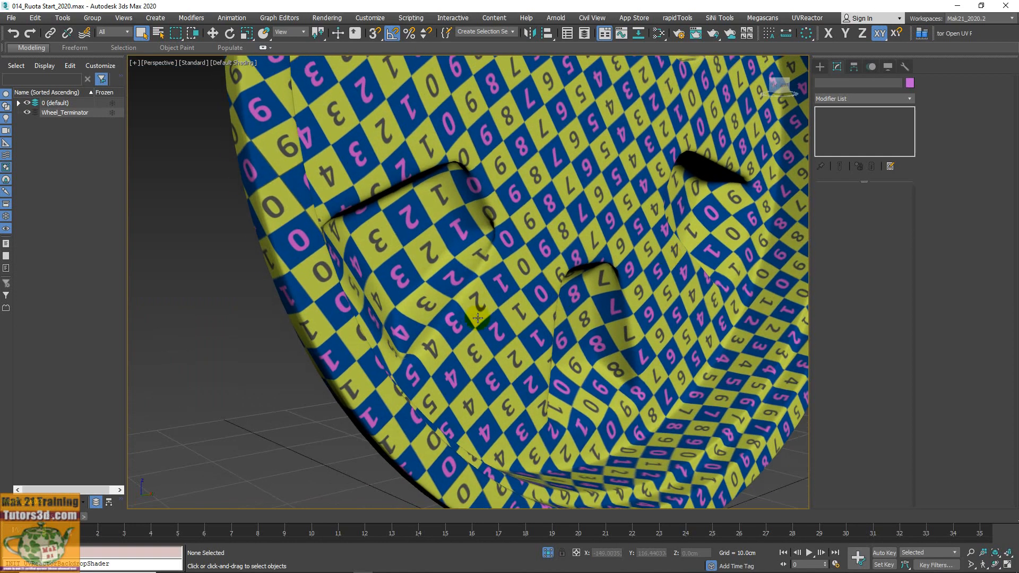
{"action": "scroll", "coordinate": [438, 313], "scroll_direction": "up", "scroll_amount": 3}
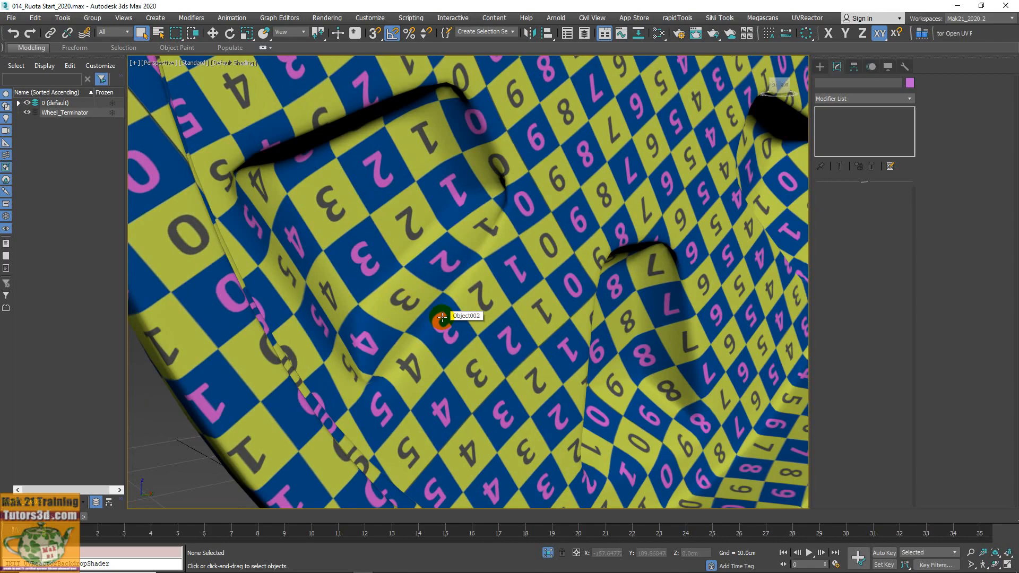
{"action": "scroll", "coordinate": [422, 264], "scroll_direction": "down", "scroll_amount": 6}
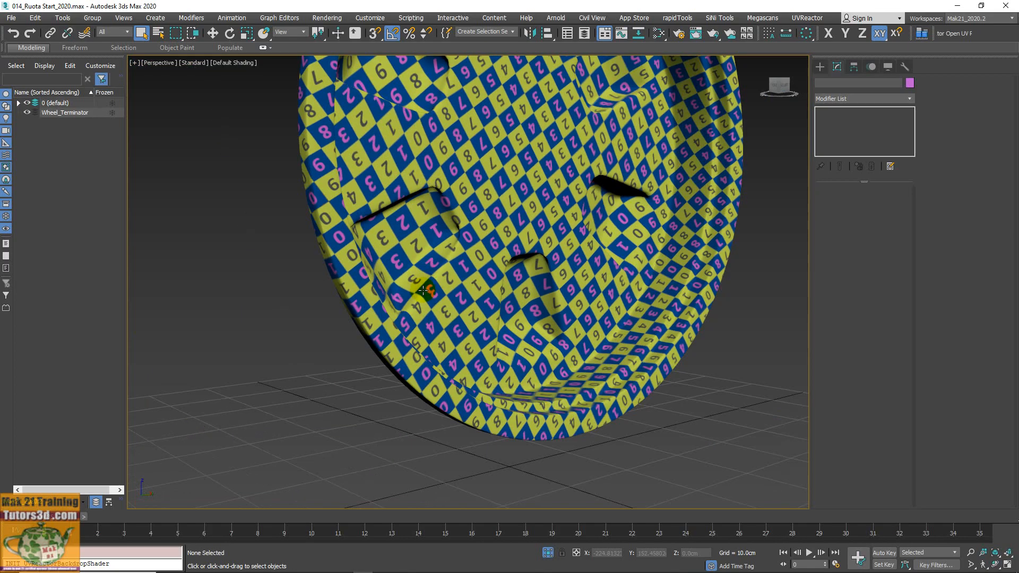
Inspect the checker squares along the rim's outer edge and inner lip from the side.
{"action": "middle_click_drag", "start_coordinate": [413, 284], "coordinate": [449, 416]}
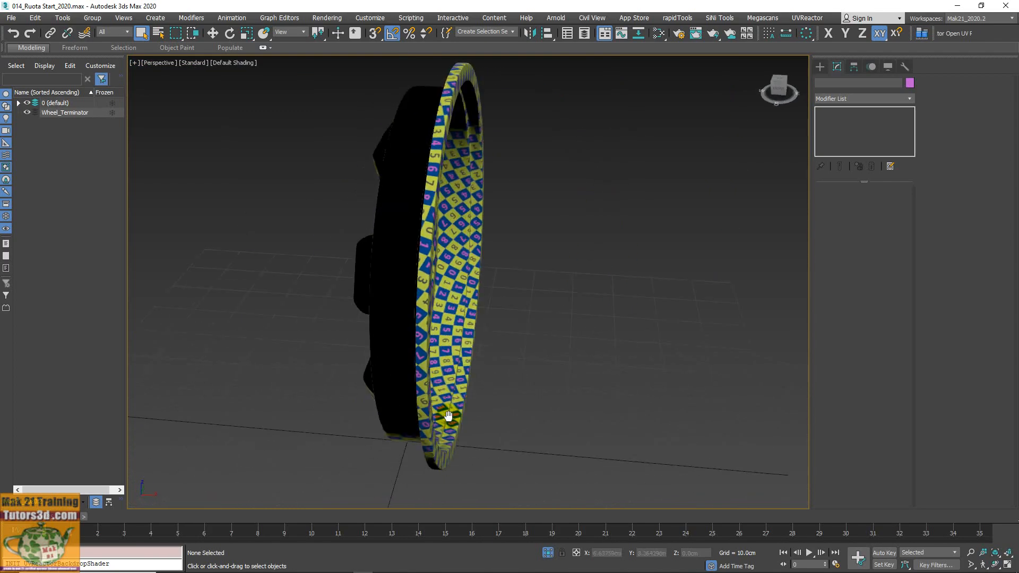
{"action": "scroll", "coordinate": [446, 167], "scroll_direction": "up", "scroll_amount": 6}
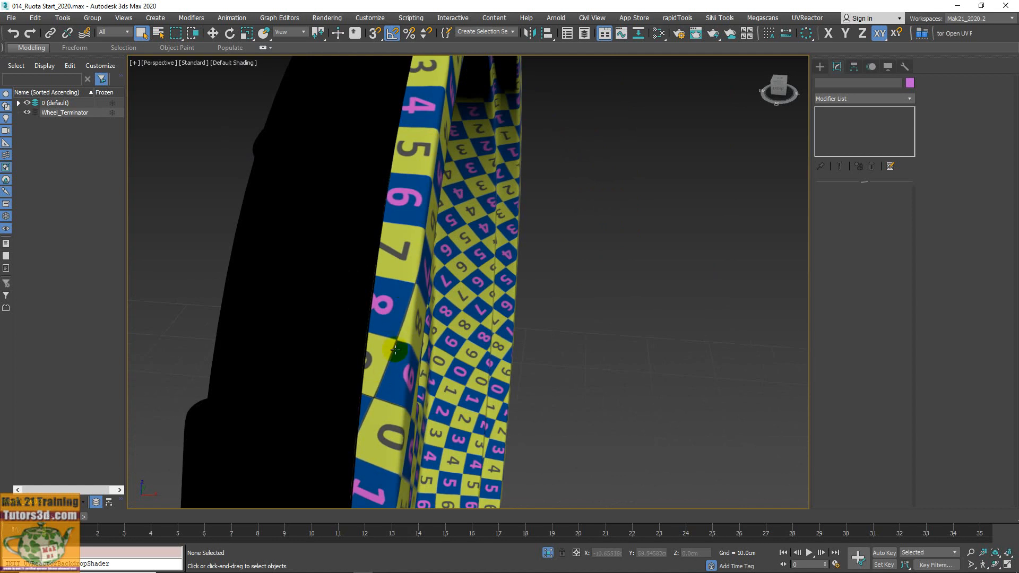
{"action": "scroll", "coordinate": [396, 348], "scroll_direction": "down", "scroll_amount": 3}
{"action": "middle_click_drag", "start_coordinate": [397, 346], "coordinate": [393, 333], "text": "alt"}
{"action": "scroll", "coordinate": [391, 260], "scroll_direction": "up", "scroll_amount": 2}
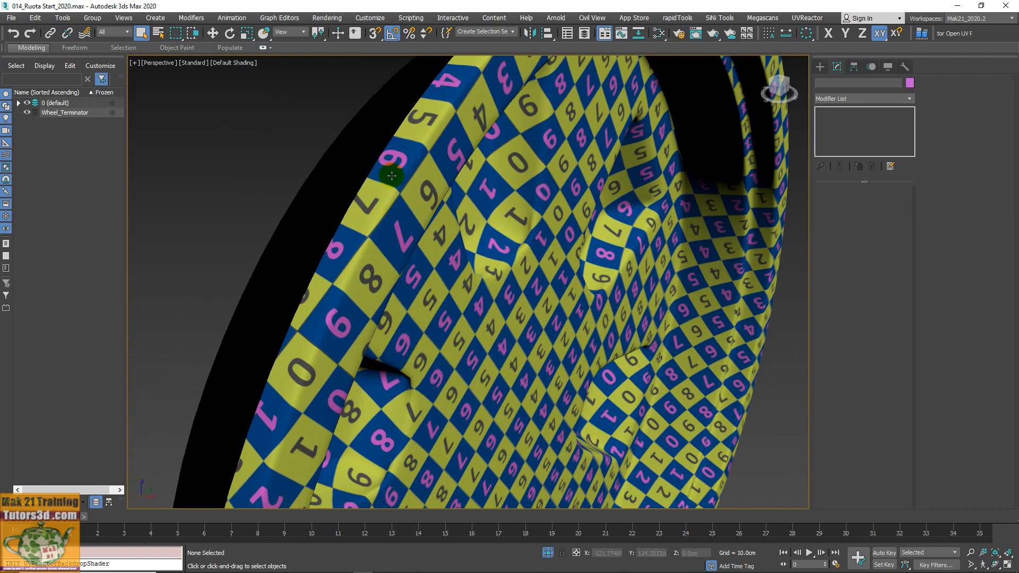
{"action": "scroll", "coordinate": [351, 285], "scroll_direction": "down", "scroll_amount": 2}
{"action": "middle_click_drag", "start_coordinate": [358, 284], "coordinate": [386, 306], "text": "alt"}
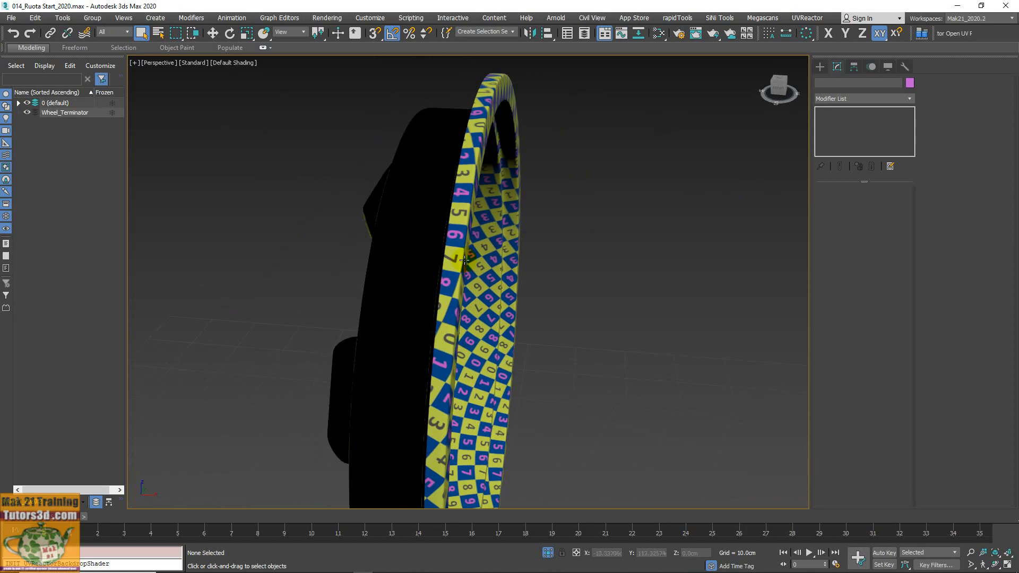
{"action": "scroll", "coordinate": [496, 244], "scroll_direction": "down", "scroll_amount": 5}
{"action": "mouse_move", "coordinate": [494, 260]}
{"action": "middle_mouse_down", "text": "alt"}
{"action": "mouse_move", "coordinate": [449, 266]}
{"action": "mouse_move", "coordinate": [471, 238]}
{"action": "mouse_move", "coordinate": [455, 216]}
{"action": "mouse_move", "coordinate": [486, 260]}
{"action": "middle_mouse_up", "text": "alt"}
{"action": "scroll", "coordinate": [489, 282], "scroll_direction": "up", "scroll_amount": 3}
{"action": "scroll", "coordinate": [489, 282], "scroll_direction": "up", "scroll_amount": 3}
{"action": "scroll", "coordinate": [454, 216], "scroll_direction": "down", "scroll_amount": 3}
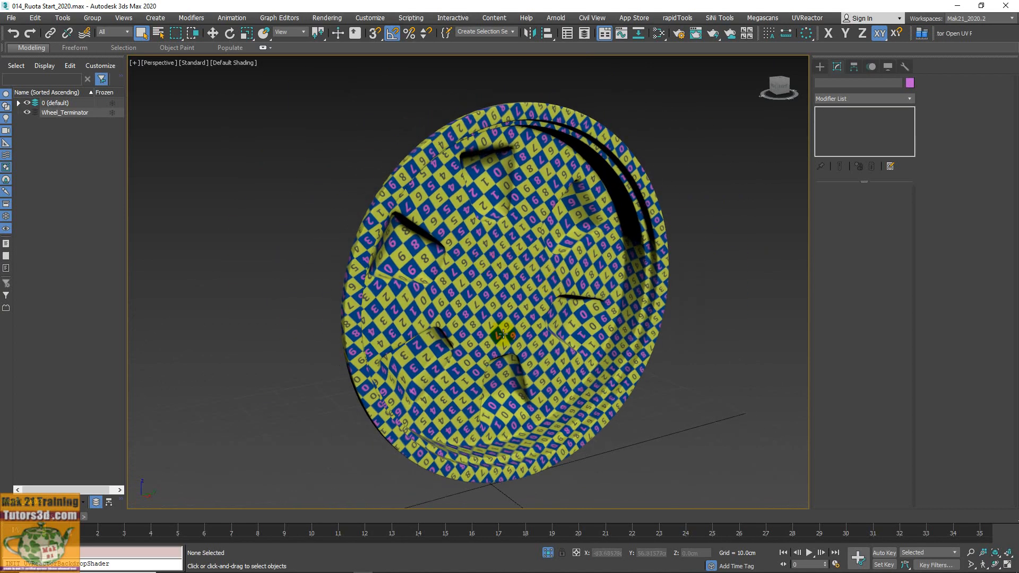
End the rim's isolation and isolate the central hub dome instead.
{"action": "left_click", "coordinate": [549, 553]}
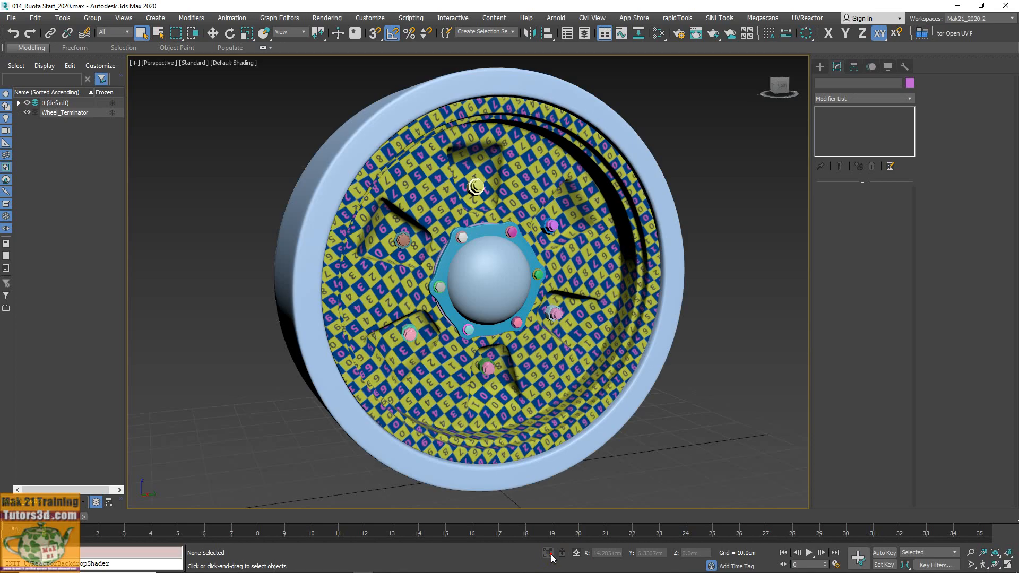
{"action": "left_click", "coordinate": [513, 281]}
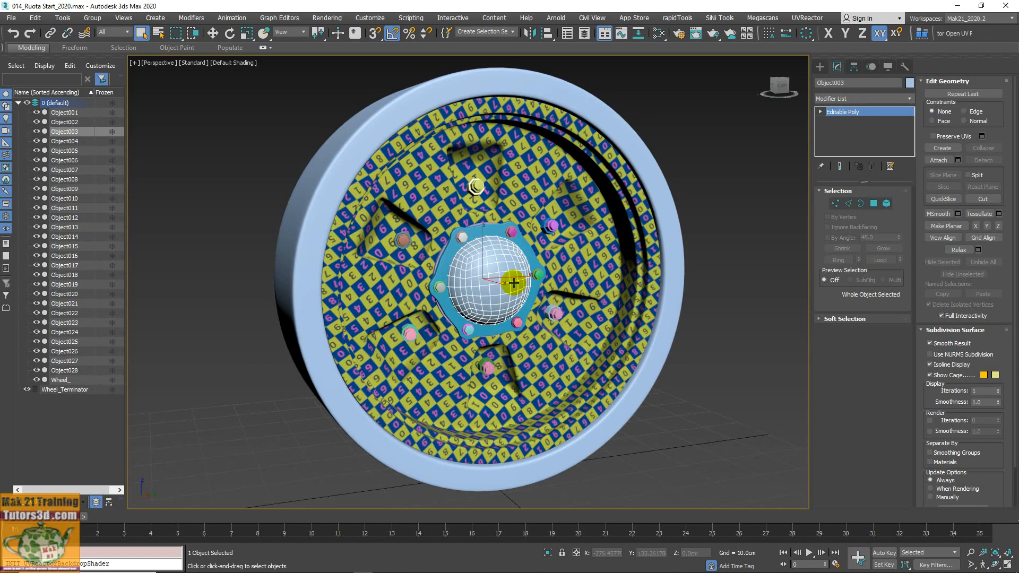
{"action": "key", "text": "alt+q"}
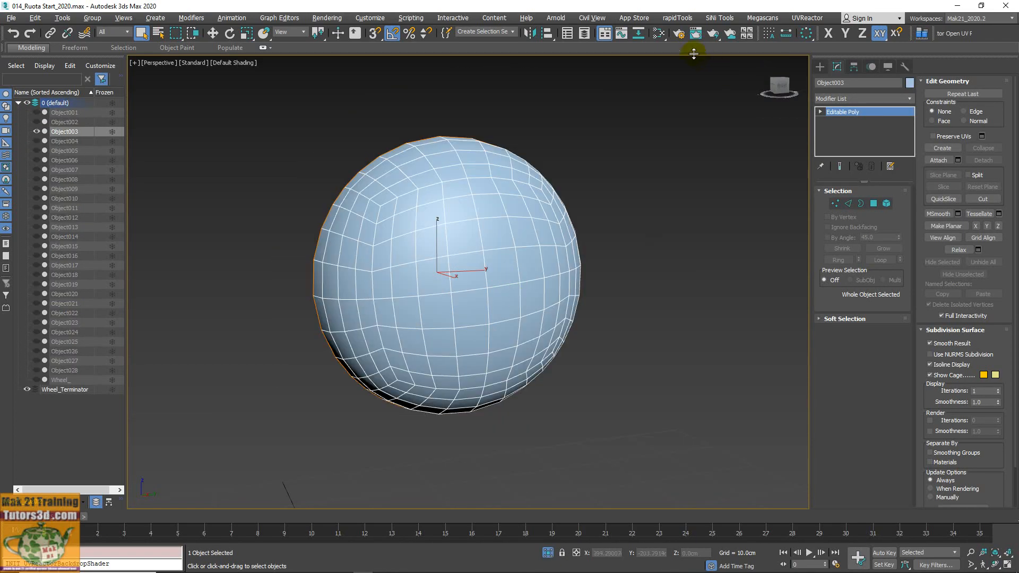
Assign the checker material Material #22 to the hub dome and check its mapping from several angles.
{"action": "left_click", "coordinate": [658, 33]}
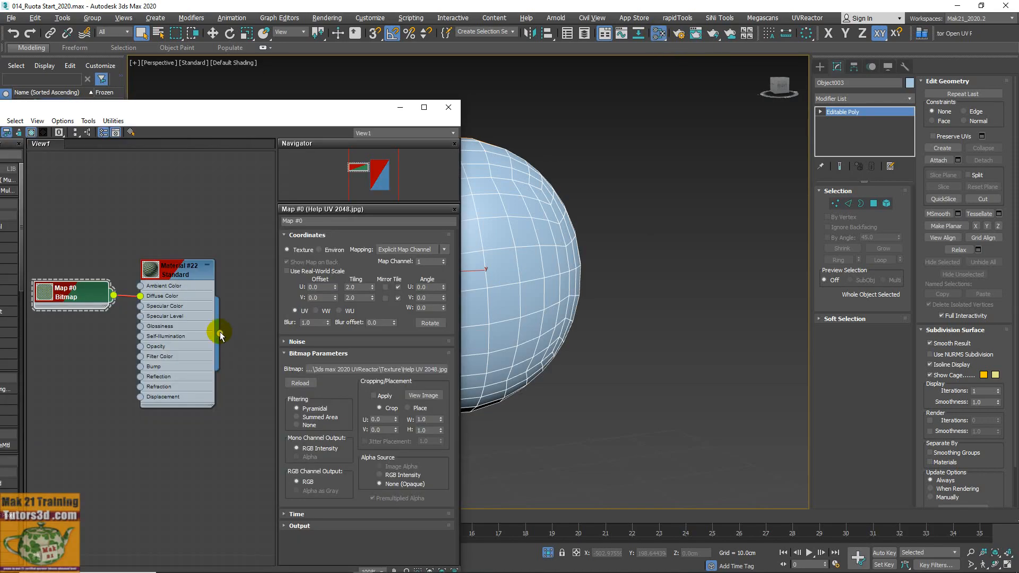
{"action": "left_click_drag", "start_coordinate": [219, 333], "coordinate": [470, 287]}
{"action": "left_click", "coordinate": [449, 107]}
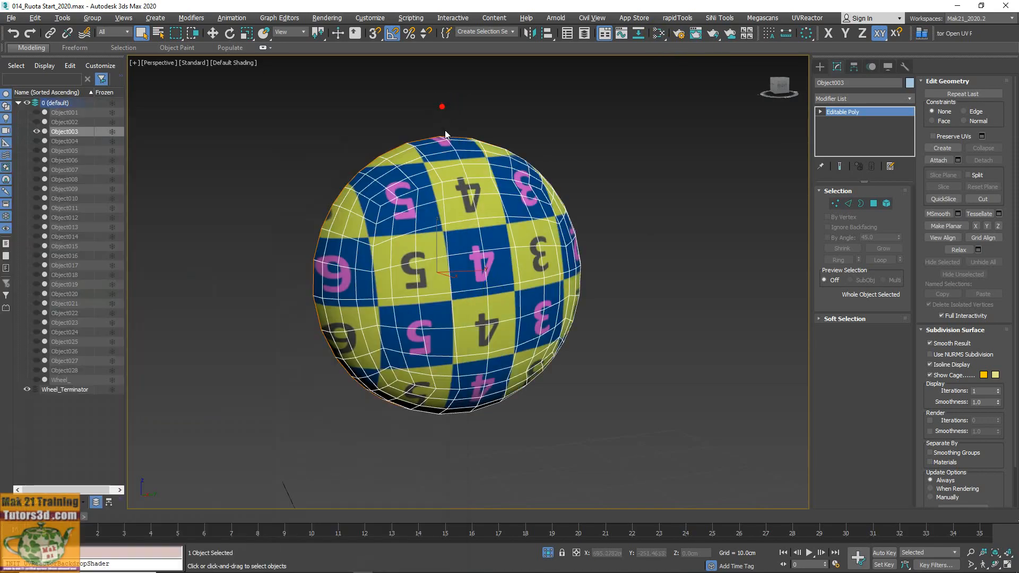
{"action": "middle_click_drag", "start_coordinate": [438, 253], "coordinate": [493, 259], "text": "alt"}
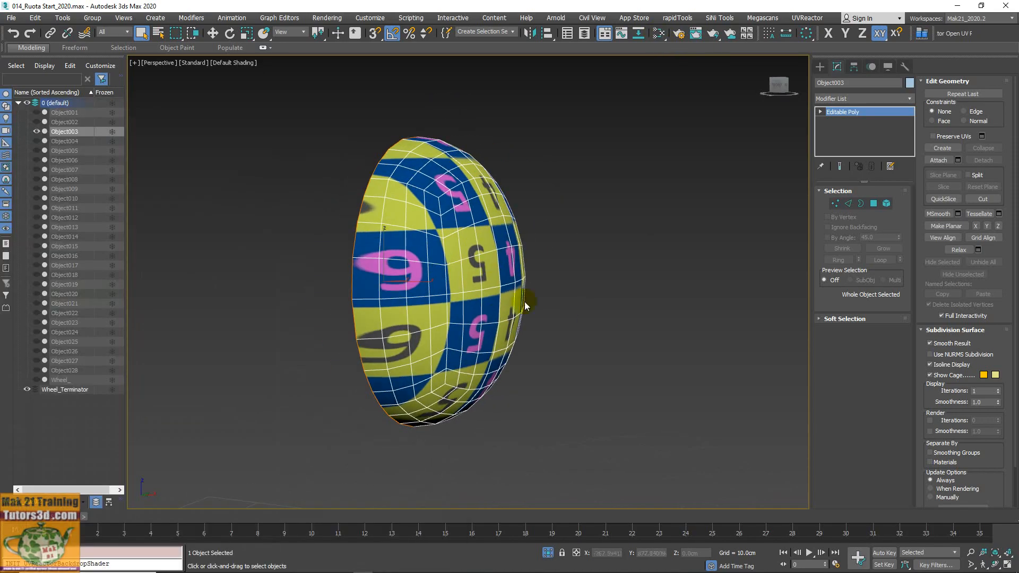
{"action": "middle_click_drag", "start_coordinate": [524, 301], "coordinate": [669, 270], "text": "alt"}
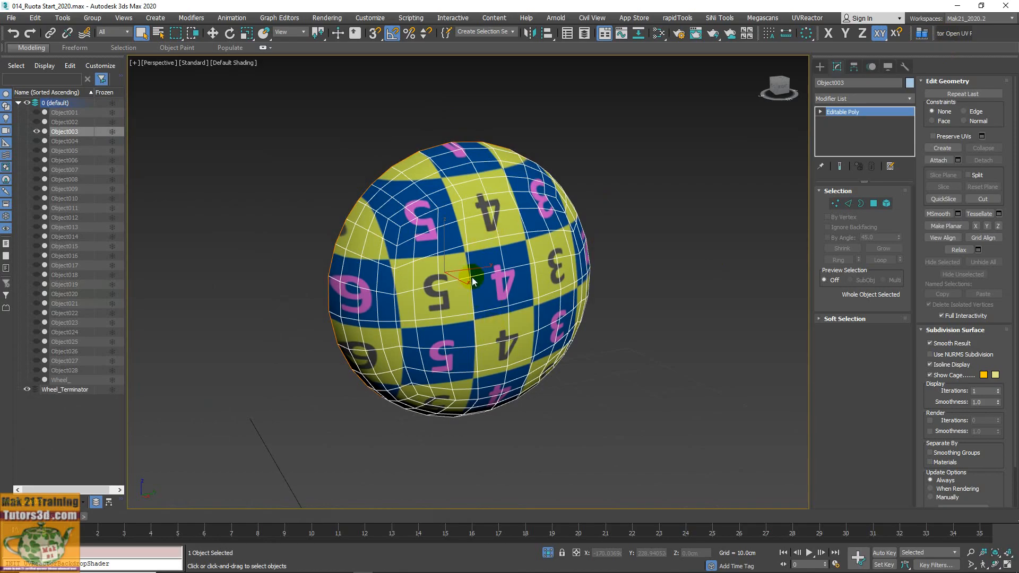
Open the hub dome in UV Reactor and select its entire UV shell at Element level.
{"action": "key", "text": "alt+u"}
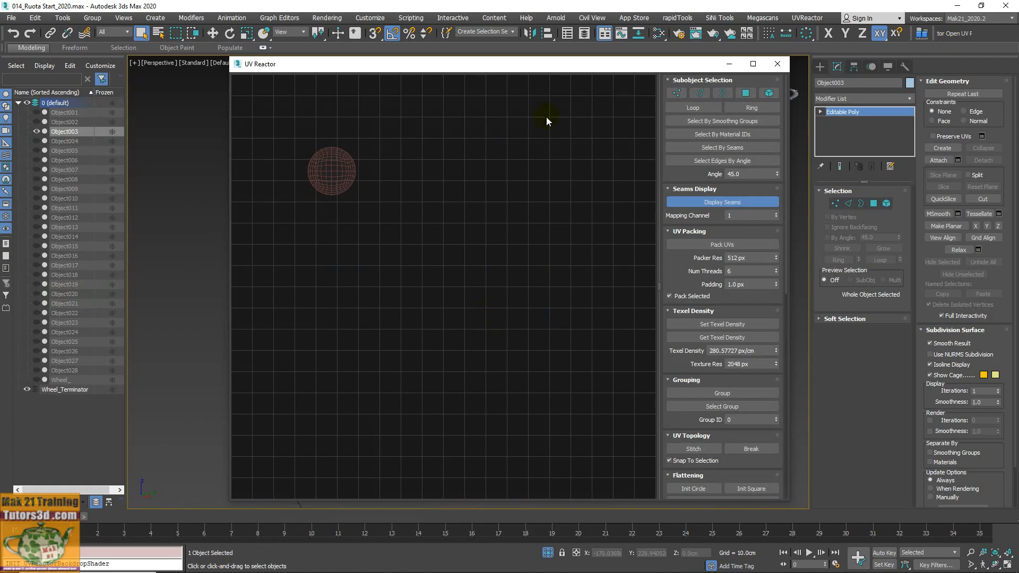
{"action": "left_click_drag", "start_coordinate": [572, 65], "coordinate": [255, 78]}
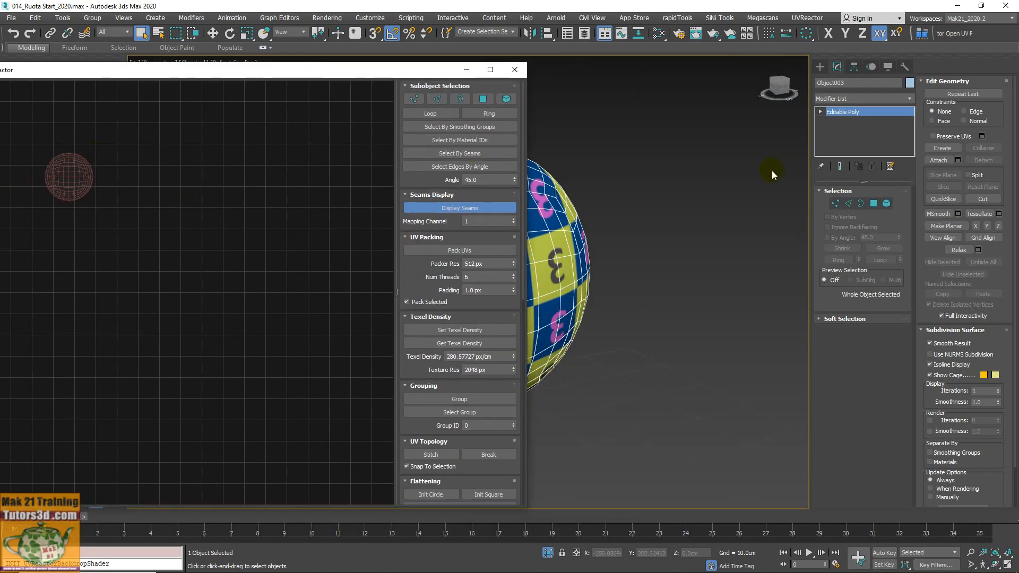
{"action": "left_click", "coordinate": [887, 204]}
{"action": "left_click_drag", "start_coordinate": [57, 134], "coordinate": [118, 225]}
{"action": "left_click_drag", "start_coordinate": [169, 77], "coordinate": [242, 106]}
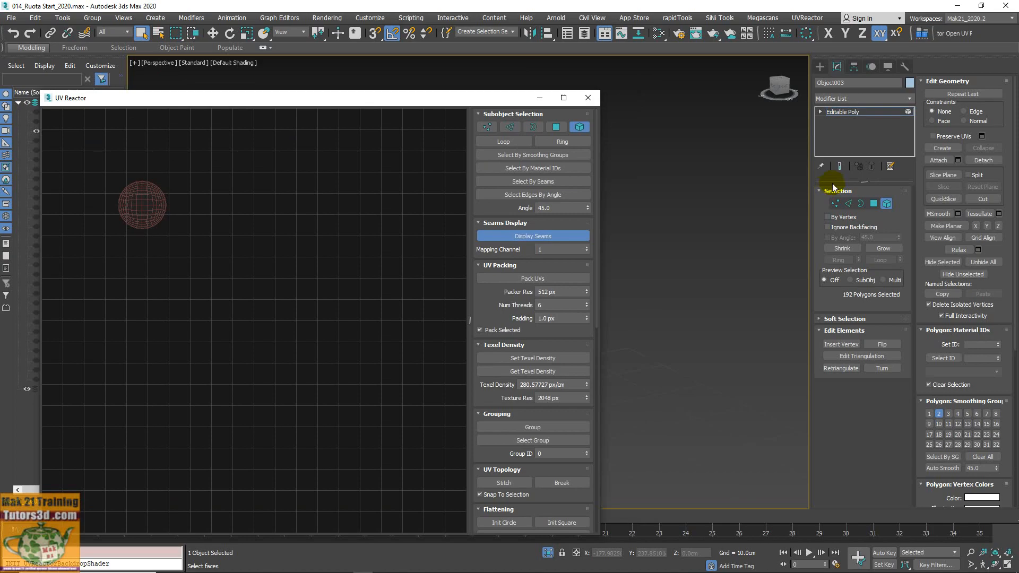
{"action": "scroll", "coordinate": [688, 227], "scroll_direction": "down", "scroll_amount": 5}
{"action": "scroll", "coordinate": [649, 254], "scroll_direction": "up", "scroll_amount": 5}
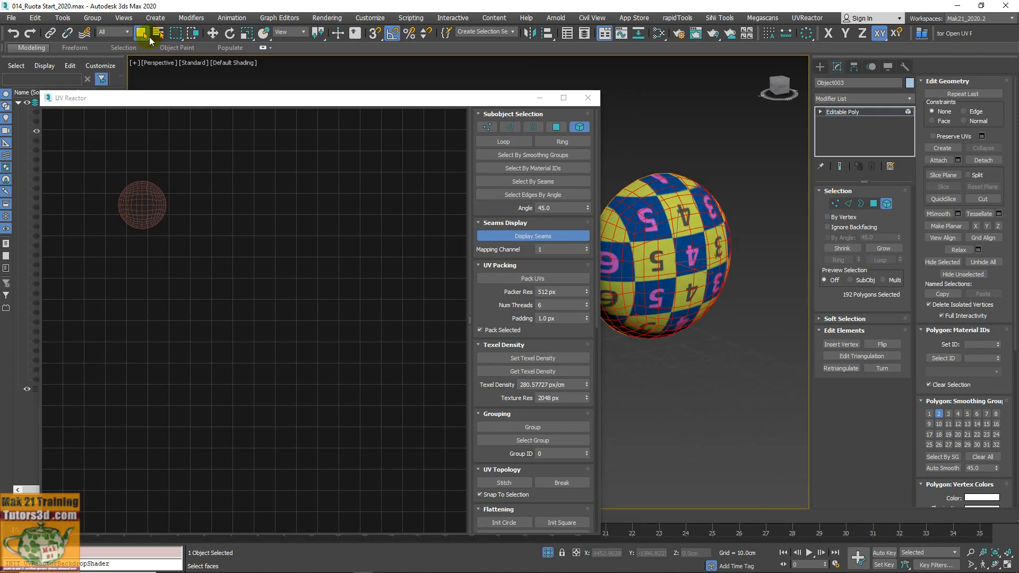
{"action": "left_click", "coordinate": [132, 210]}
{"action": "left_click", "coordinate": [684, 246]}
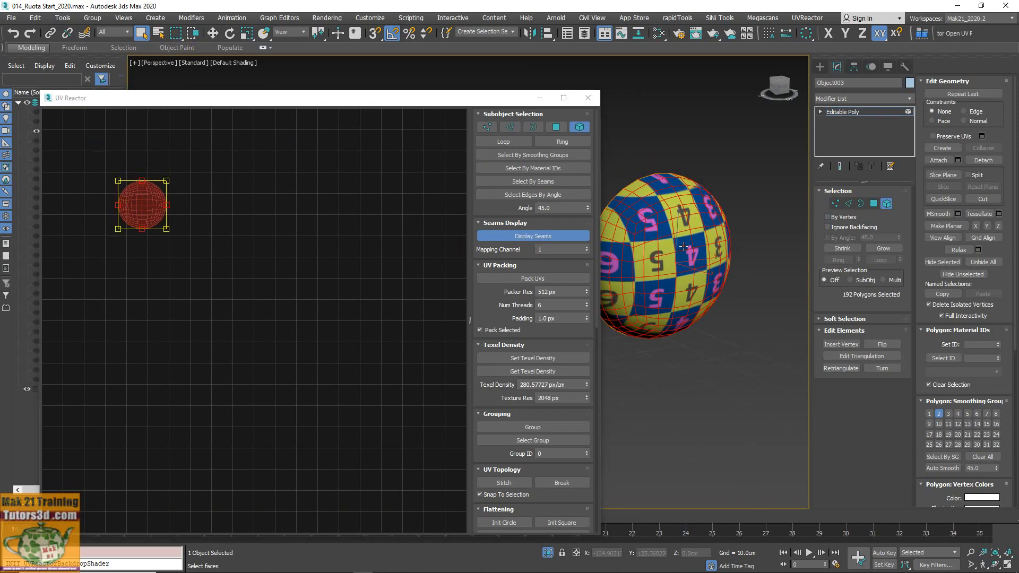
Move the dome's UV shell horizontally across the UV tile towards its opposite upper corner, keeping the model in view beside the editor.
{"action": "left_click", "coordinate": [212, 33]}
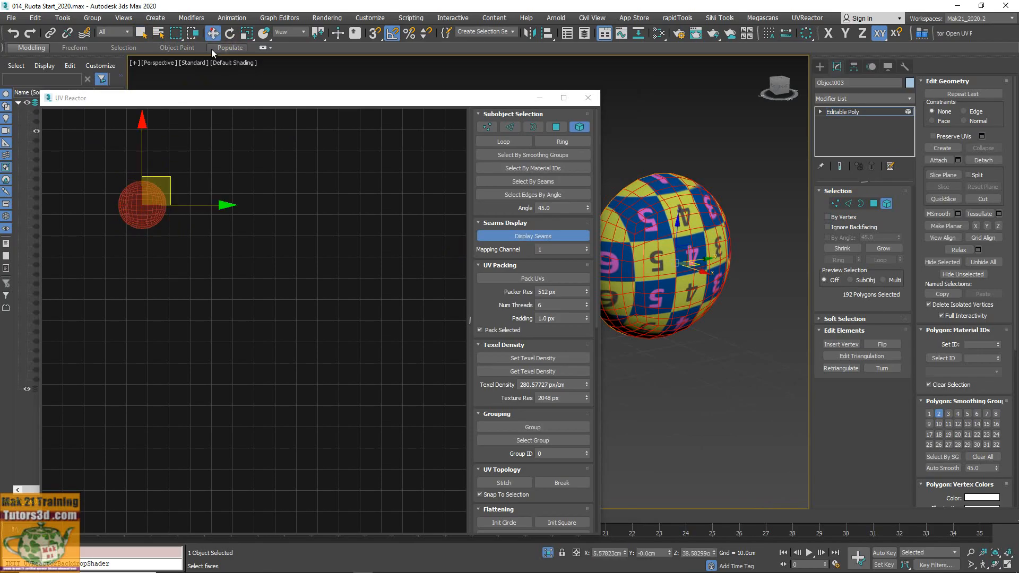
{"action": "scroll", "coordinate": [225, 256], "scroll_direction": "down", "scroll_amount": 3}
{"action": "left_click_drag", "start_coordinate": [226, 247], "coordinate": [352, 253]}
{"action": "left_click_drag", "start_coordinate": [480, 100], "coordinate": [387, 85]}
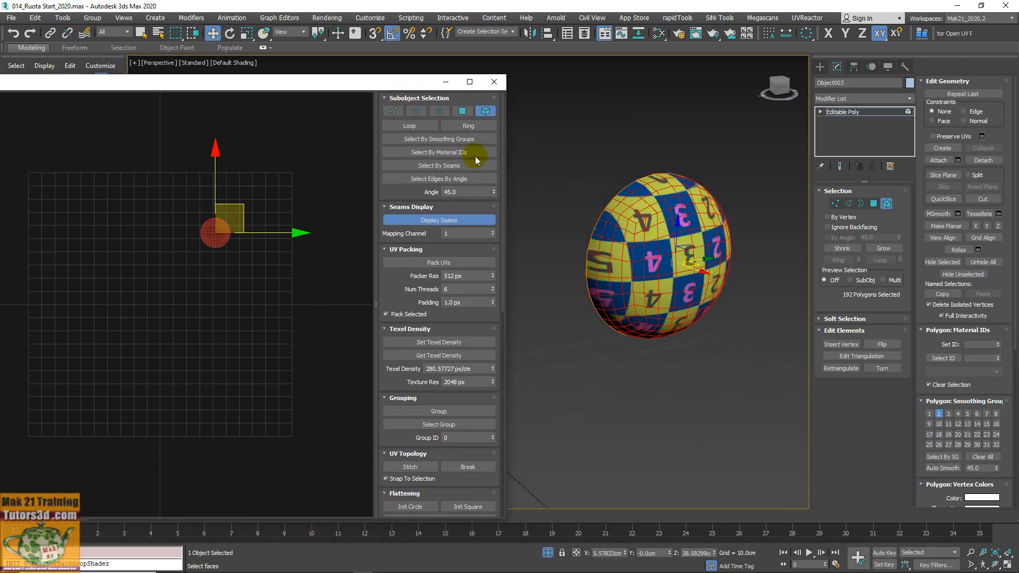
{"action": "scroll", "coordinate": [660, 269], "scroll_direction": "up", "scroll_amount": 3}
{"action": "middle_click_drag", "start_coordinate": [692, 277], "coordinate": [662, 278], "text": "alt"}
{"action": "middle_click_drag", "start_coordinate": [662, 278], "coordinate": [627, 287]}
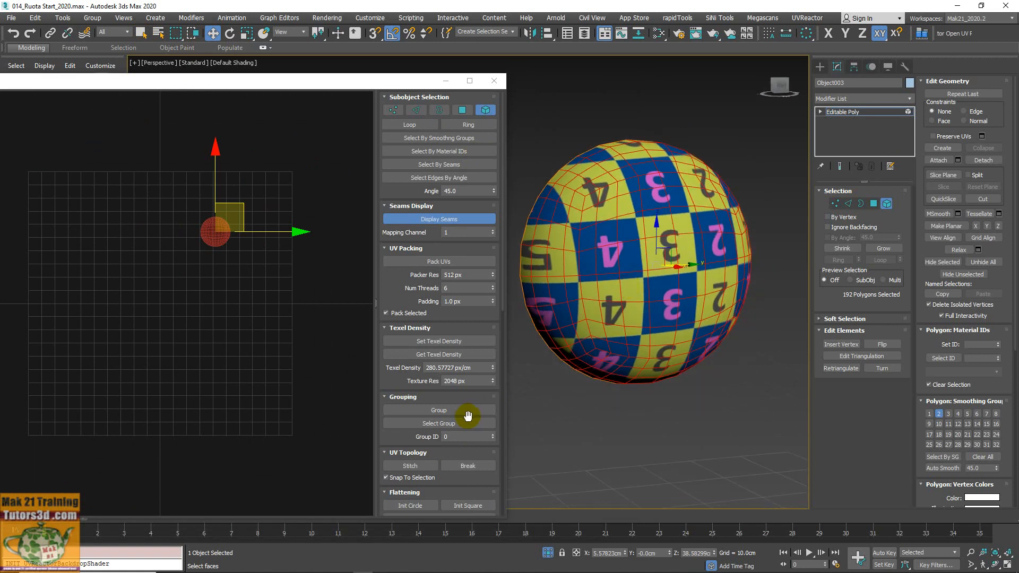
Flatten the dome's selected UV shell and check the checker pattern on the model.
{"action": "scroll", "coordinate": [468, 415], "scroll_direction": "down", "scroll_amount": 2}
{"action": "left_click", "coordinate": [452, 456]}
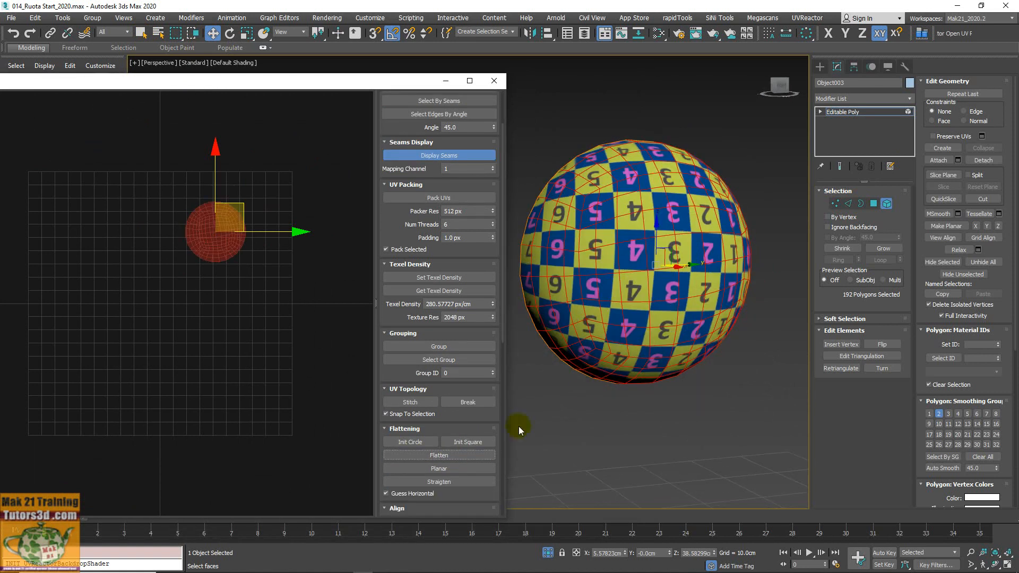
{"action": "middle_click_drag", "start_coordinate": [517, 425], "coordinate": [581, 396], "text": "alt"}
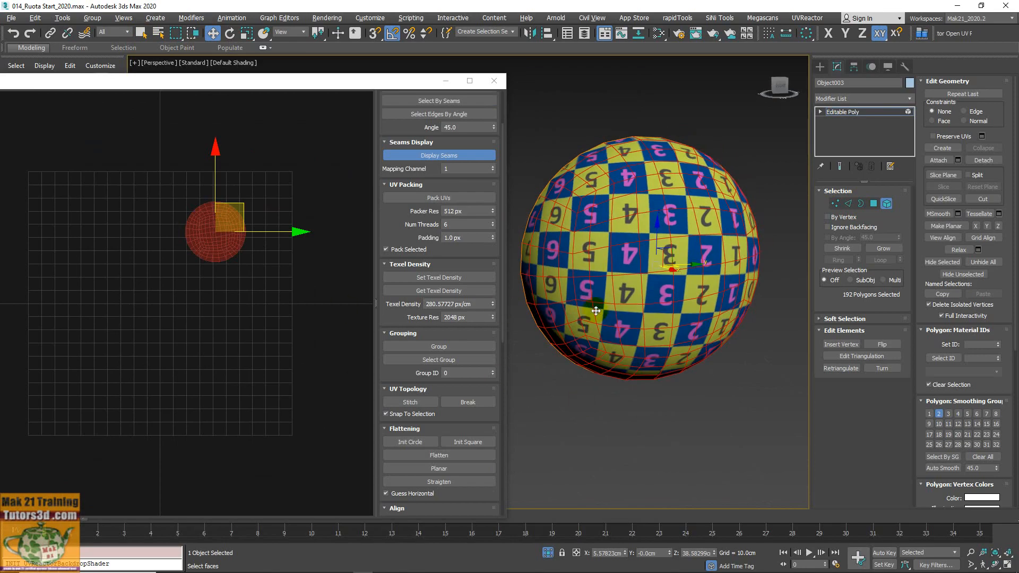
{"action": "mouse_move", "coordinate": [596, 311]}
{"action": "middle_mouse_down", "text": "alt"}
{"action": "mouse_move", "coordinate": [564, 318]}
{"action": "mouse_move", "coordinate": [593, 309]}
{"action": "middle_mouse_up", "text": "alt"}
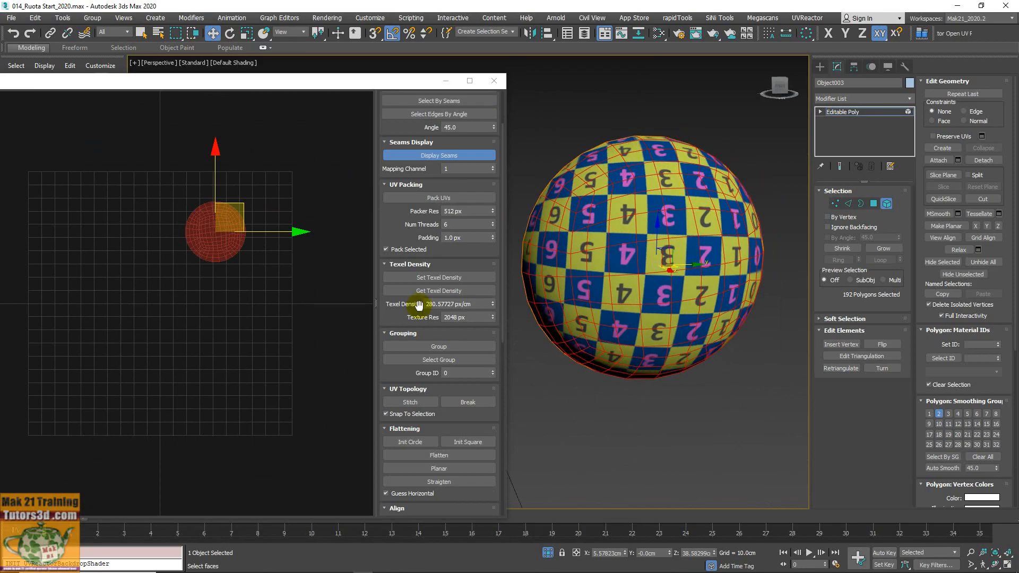
Rotate the dome's UV shell by four positive 45-degree increments, 180 degrees in total, to turn the checker numbers upright.
{"action": "scroll", "coordinate": [451, 387], "scroll_direction": "down", "scroll_amount": 3}
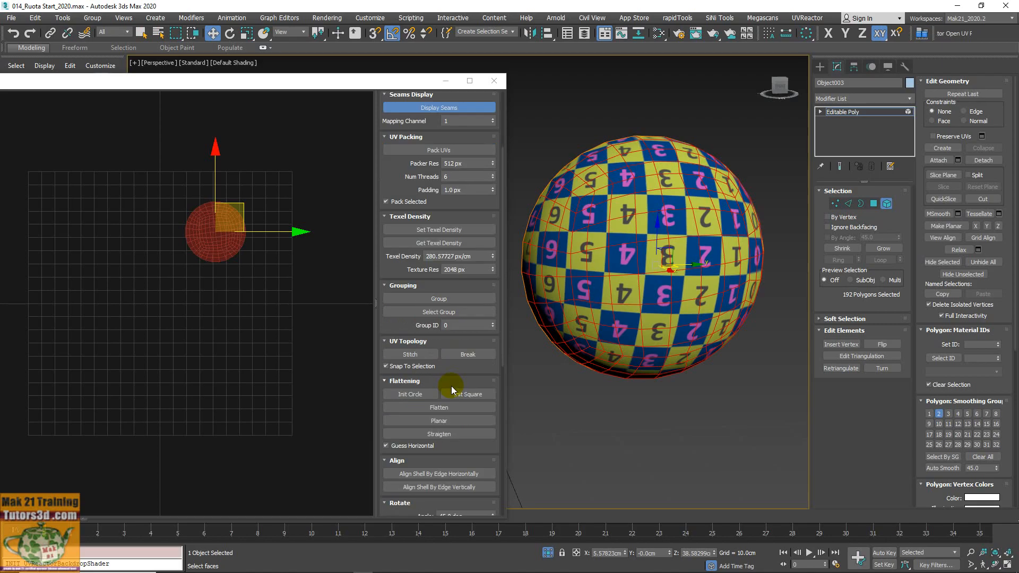
{"action": "scroll", "coordinate": [451, 387], "scroll_direction": "down", "scroll_amount": 5}
{"action": "scroll", "coordinate": [451, 389], "scroll_direction": "down", "scroll_amount": 3}
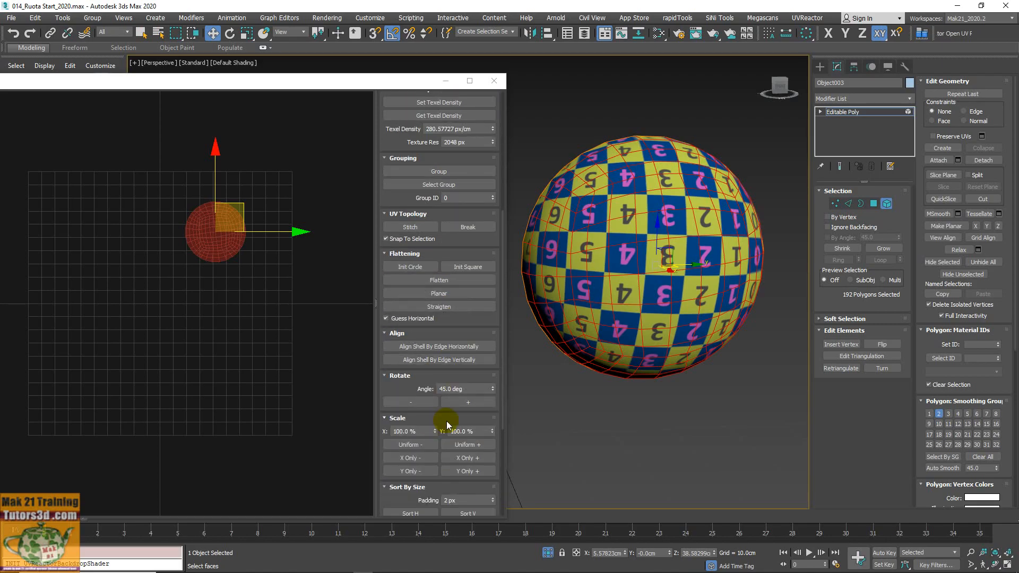
{"action": "left_click", "coordinate": [468, 403]}
{"action": "left_click", "coordinate": [468, 402]}
{"action": "left_click", "coordinate": [467, 402]}
{"action": "left_click", "coordinate": [468, 402]}
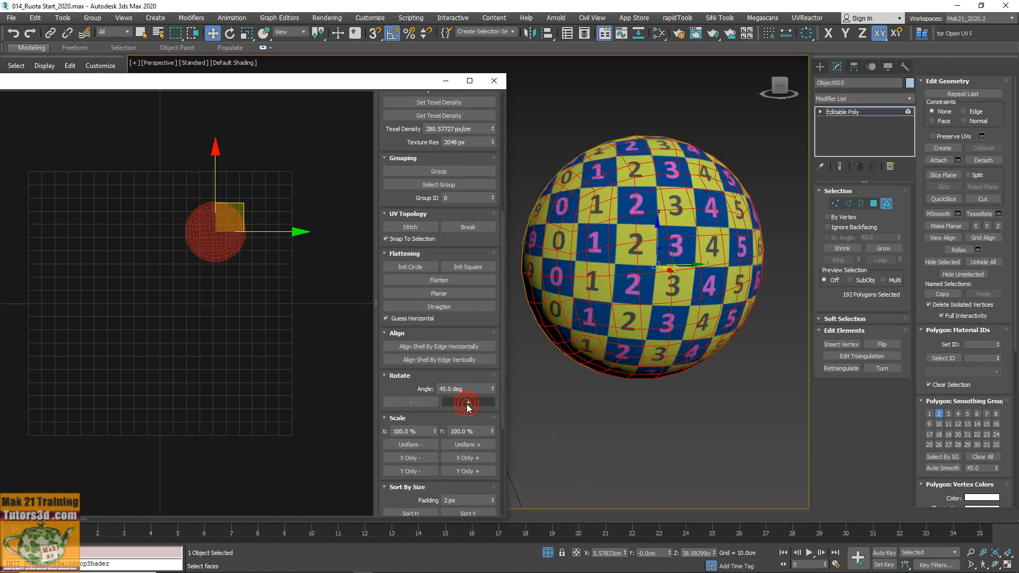